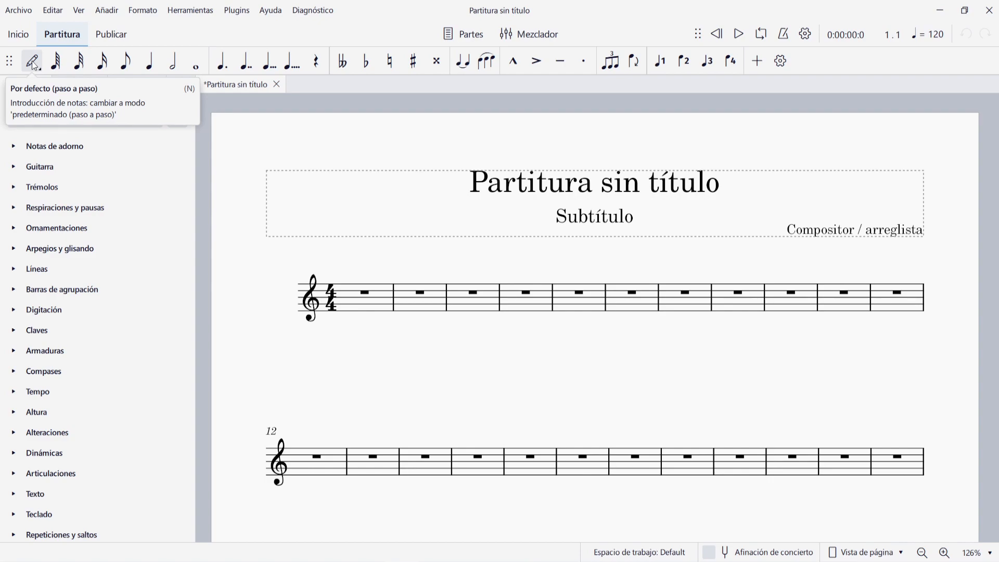
- Enter a D5 quarter note followed by an A4 eighth note in measure 1 with the default step-by-step note input
left_click(33, 62)
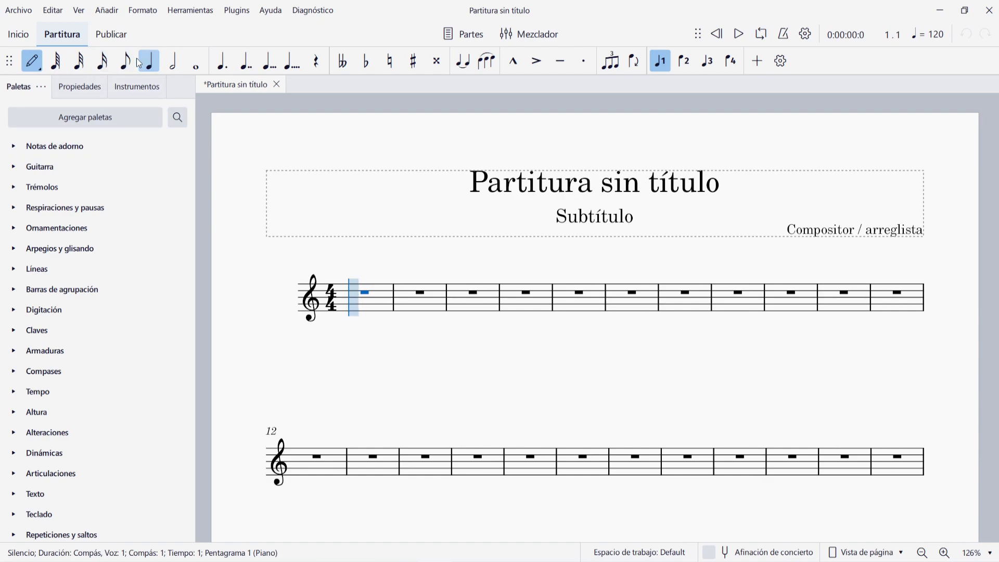
left_click(355, 291)
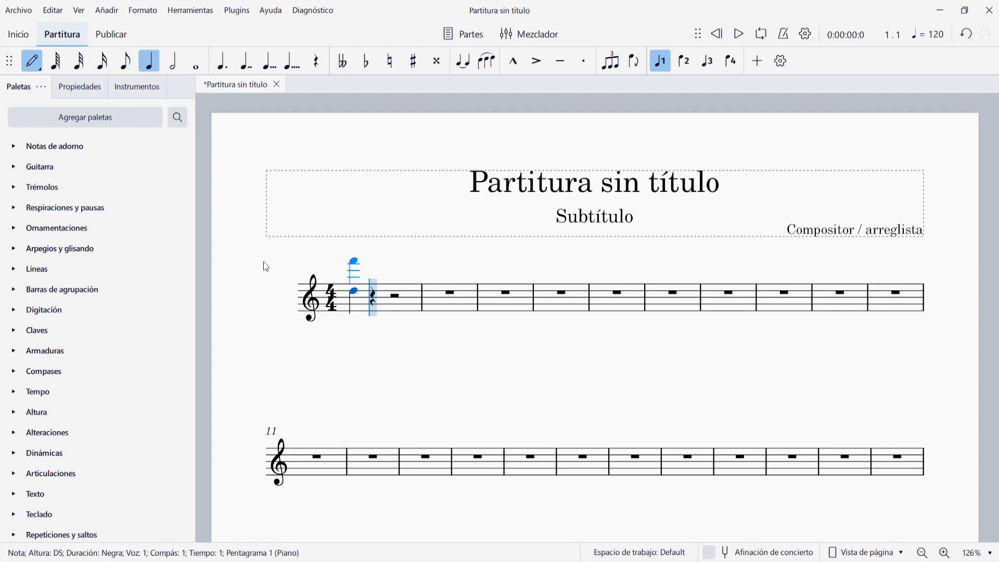
key("1")
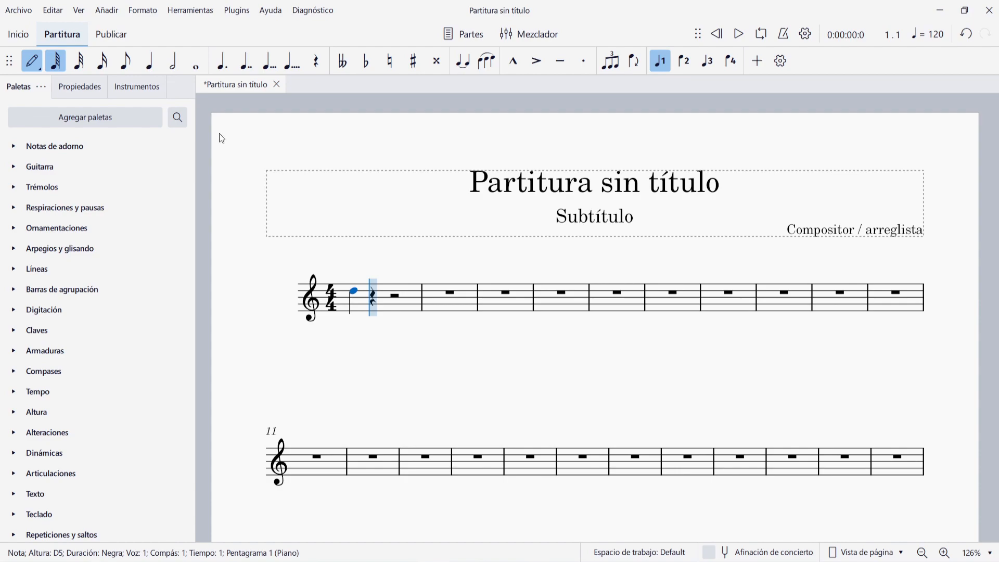
key("7")
key("8")
key("4")
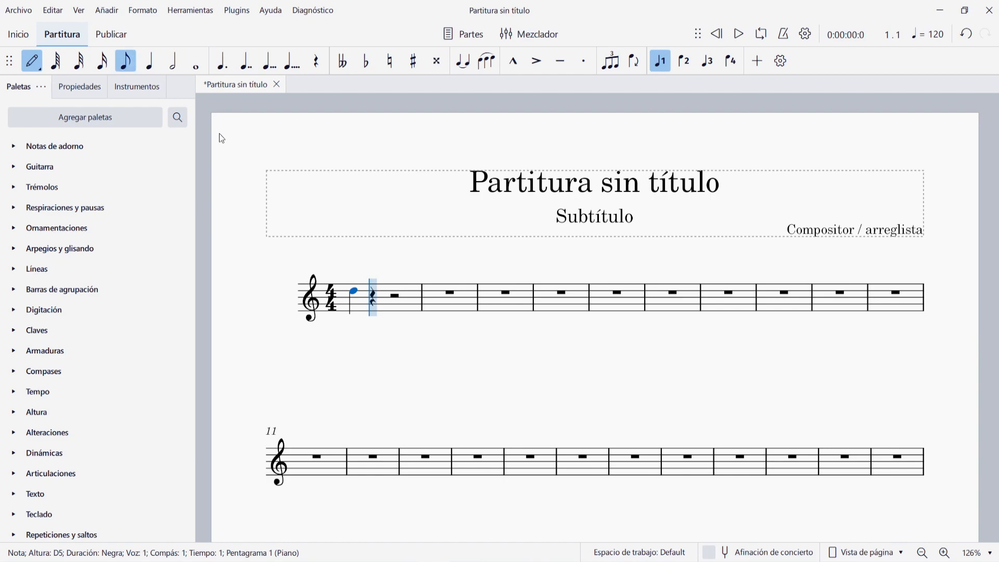
key("a")
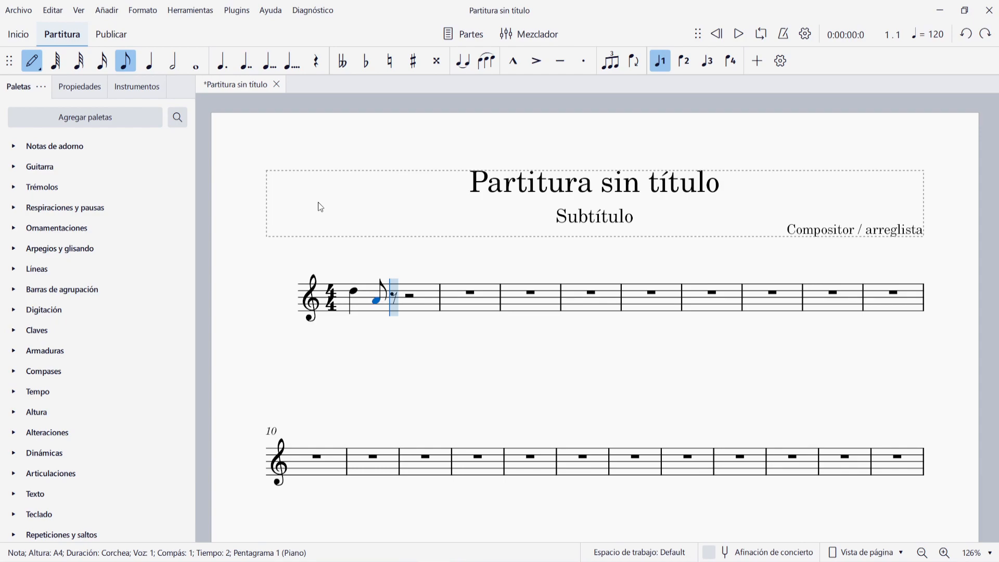
- Leave note input and clear all notes from the score
key("Escape")
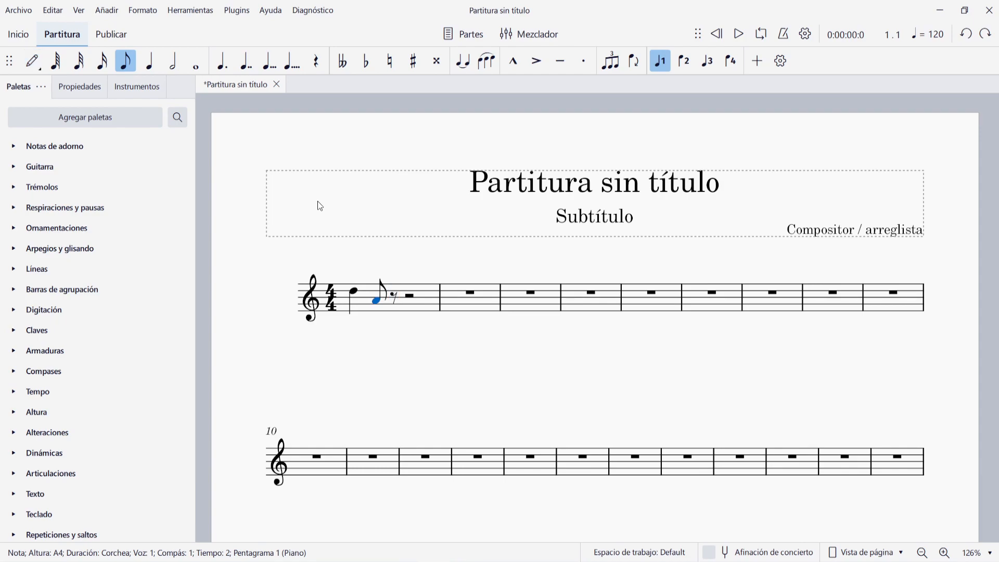
key("ctrl+a")
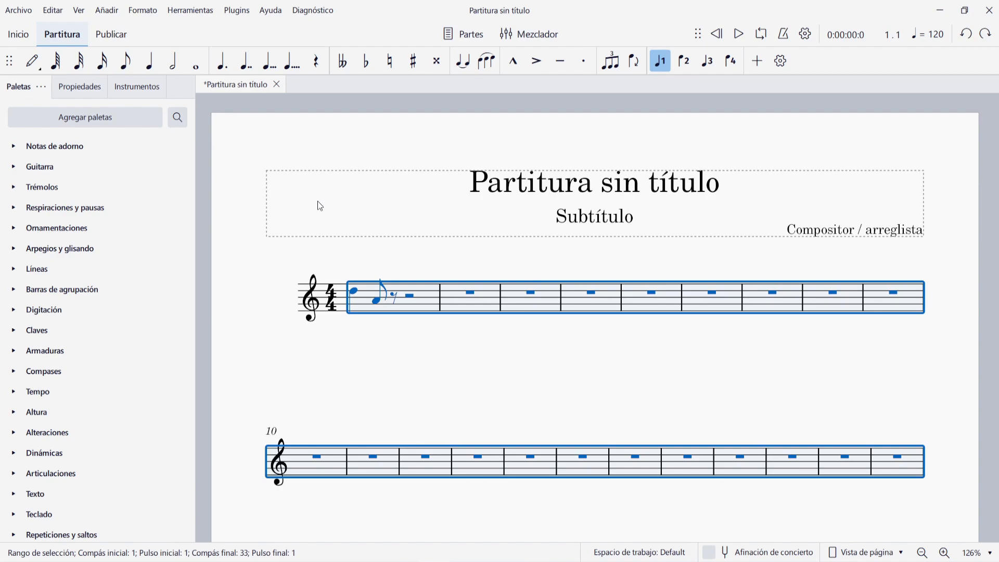
key("Delete")
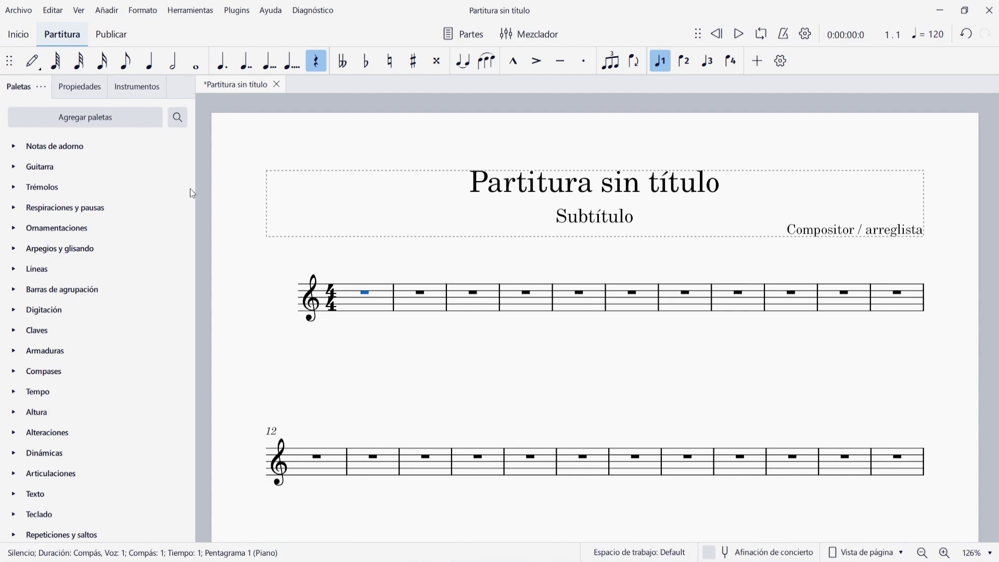
- Switch to the rhythm-only note input mode, Solo ritmos (no alturas), at measure 1
left_click(32, 61)
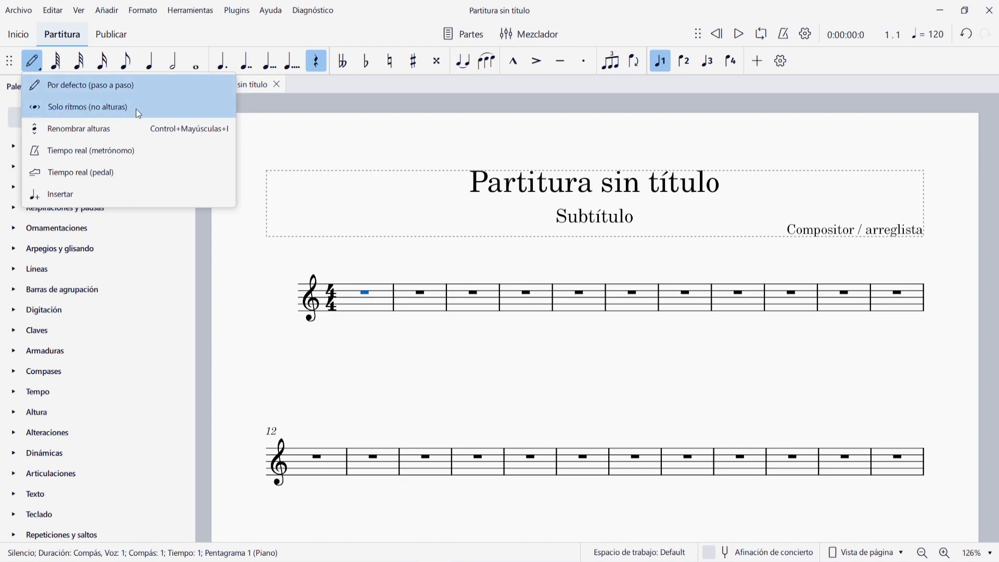
left_click(119, 108)
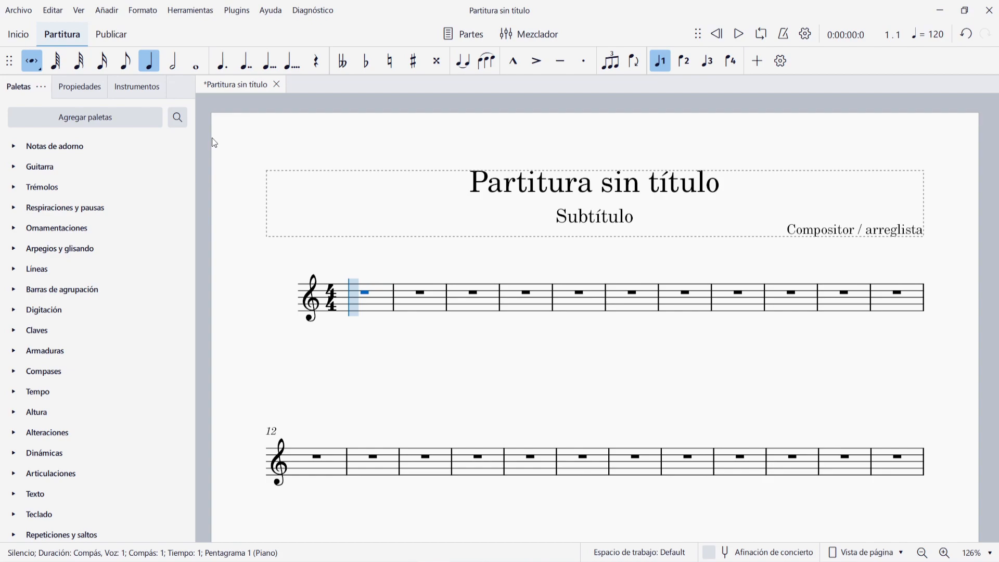
key("ctrl+z")
key("ctrl+y")
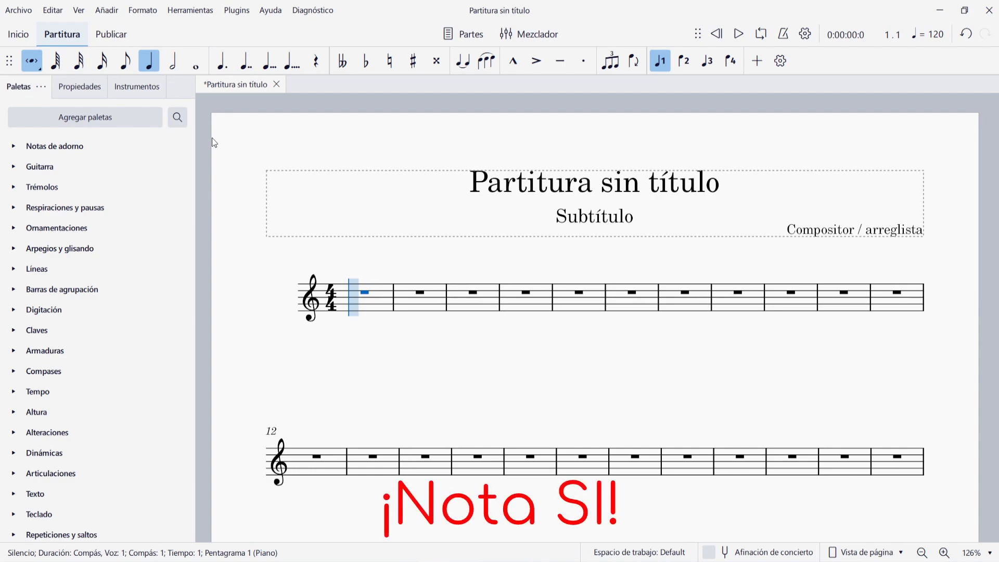
key("ctrl+z")
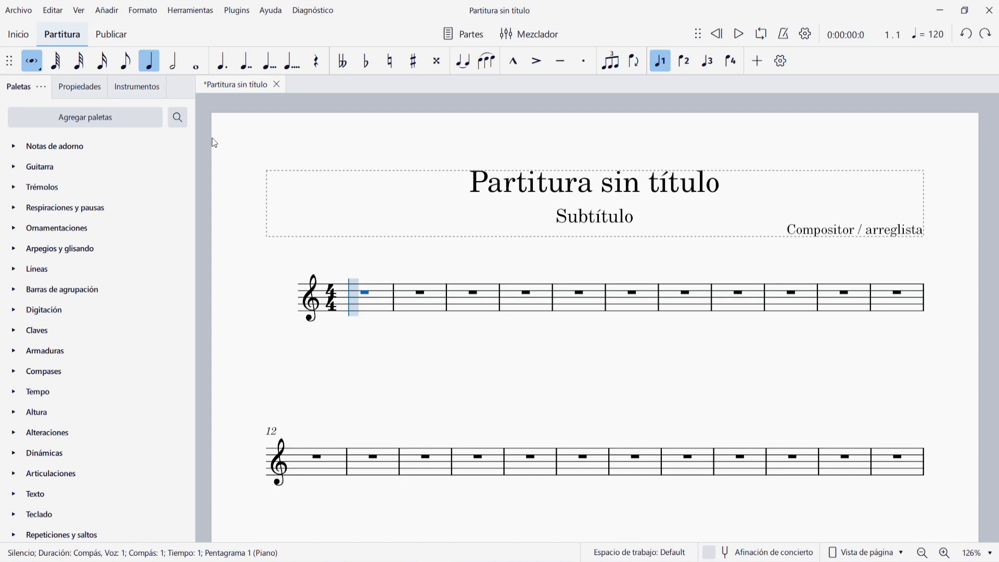
- Enter a mixed rhythm of quarter, eighth, half and dotted quarter notes on B4 from measure 1 into measure 5
key("b")
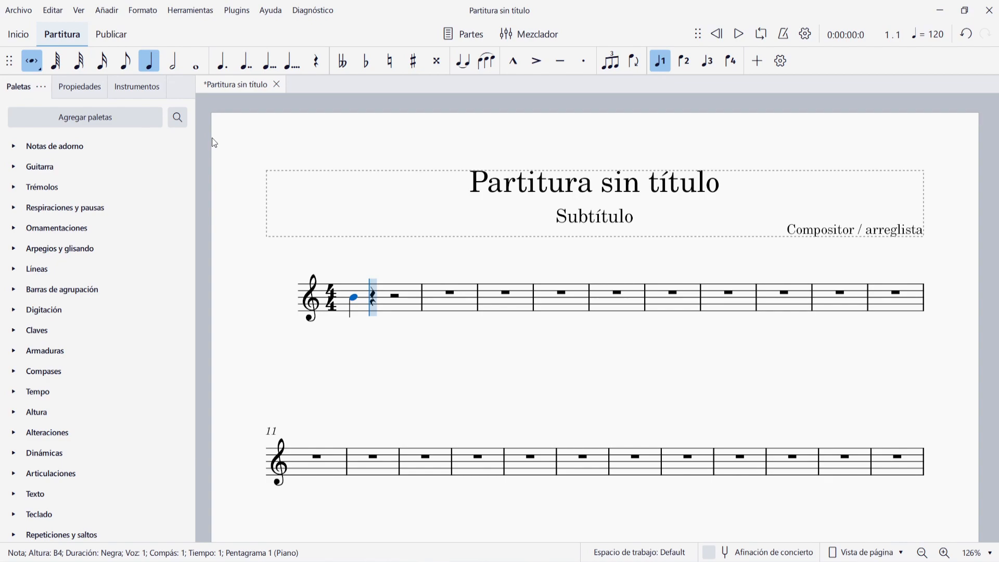
key("4")
key("b")
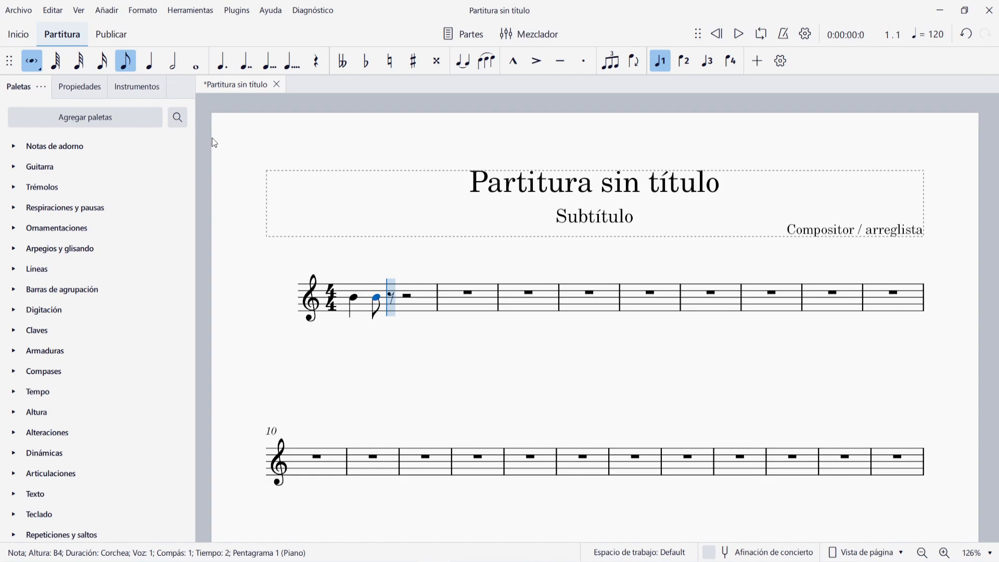
key("4")
key("6")
key("5")
key("4")
key("6")
key("5")
key("5")
key("7")
key("4")
key("5")
key("6")
key("4")
key("5")
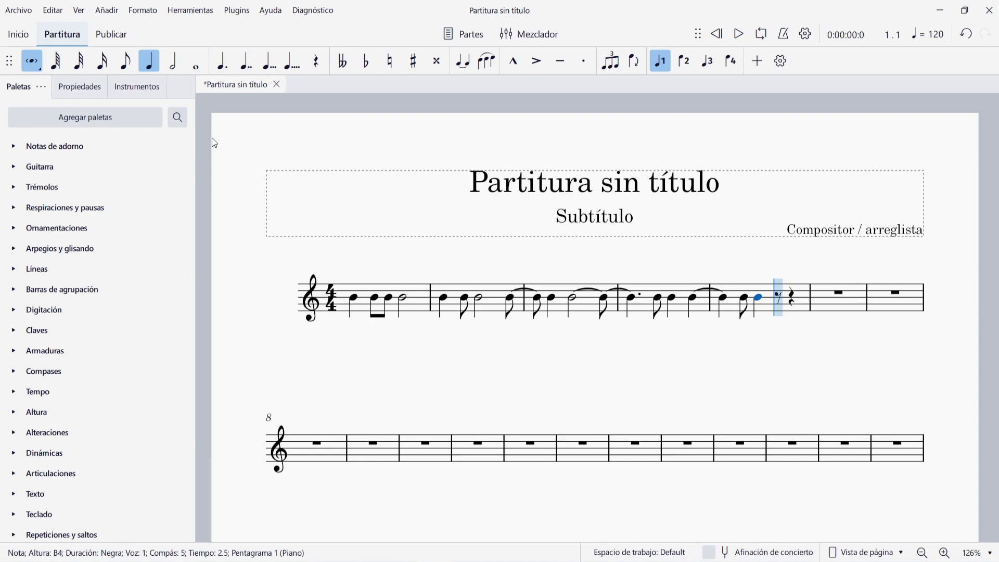
- Continue the mixed rhythm on G4 with quarter, eighth, half and dotted quarter notes from measure 5 through measure 8
key("g")
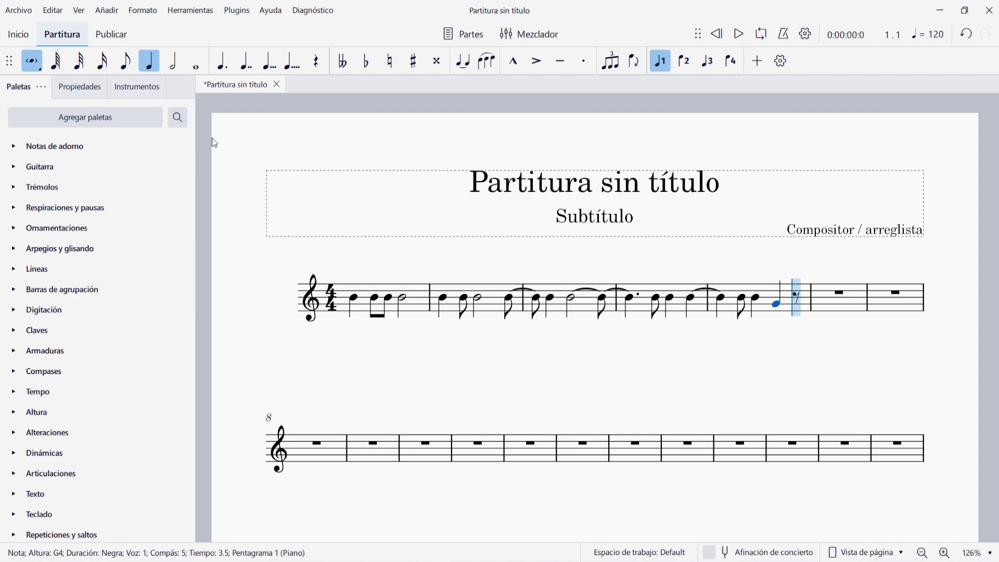
key("5")
key("g")
key("4")
key("g")
key("5")
key("g")
key("4")
key("g")
key("g")
key("5")
key("g")
key("g")
key("5")
key("g")
key("7")
key("g")
key("5")
key("g")
key("g")
key("4")
key("g")
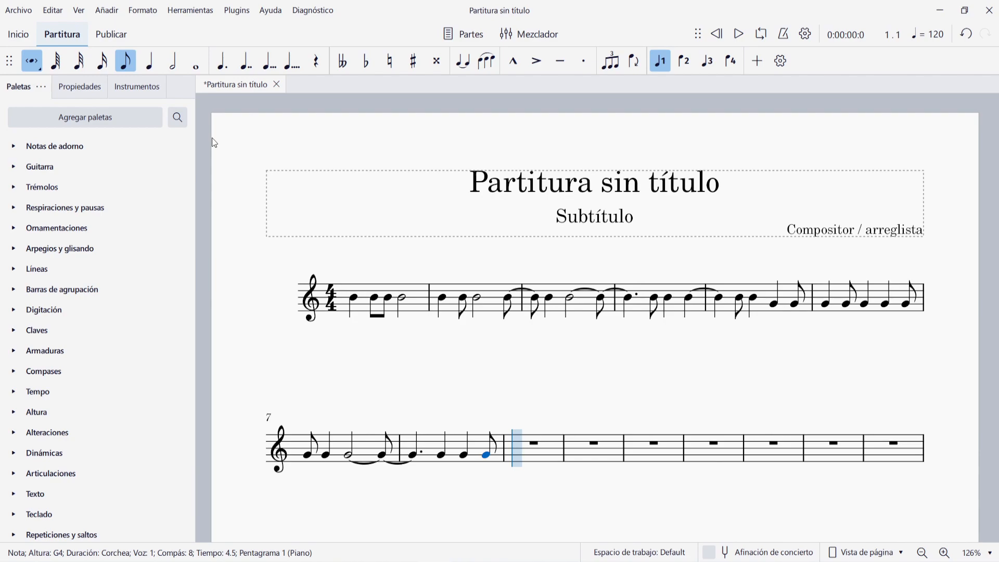
- Exit note input, delete the notes in all measures and clear the selection
key("Escape")
key("ctrl+a")
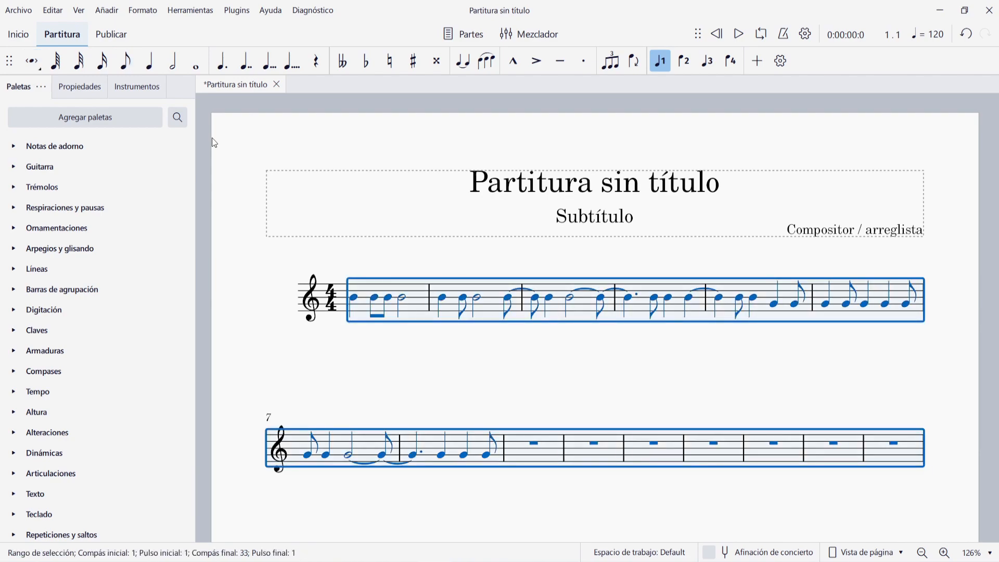
key("Delete")
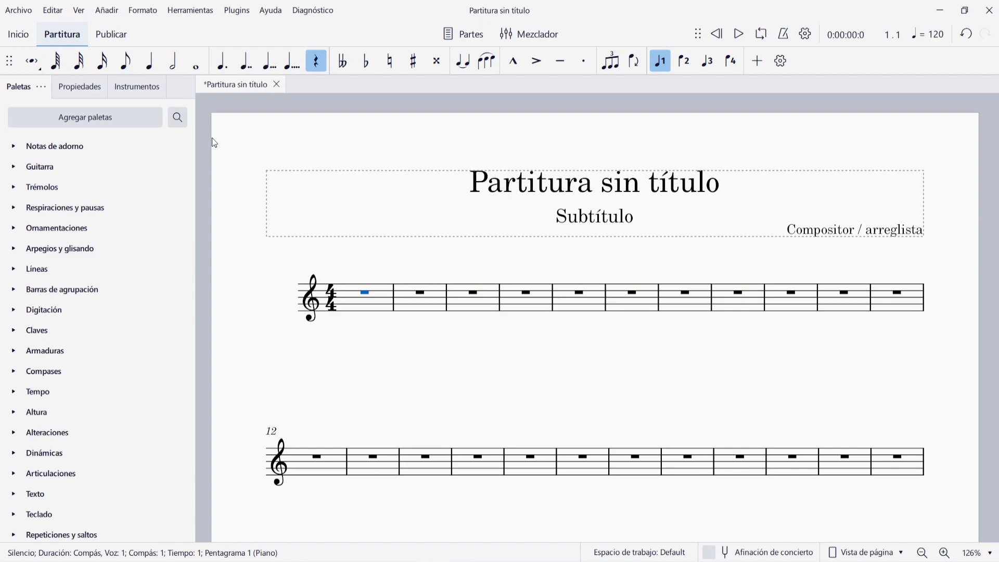
left_click(262, 351)
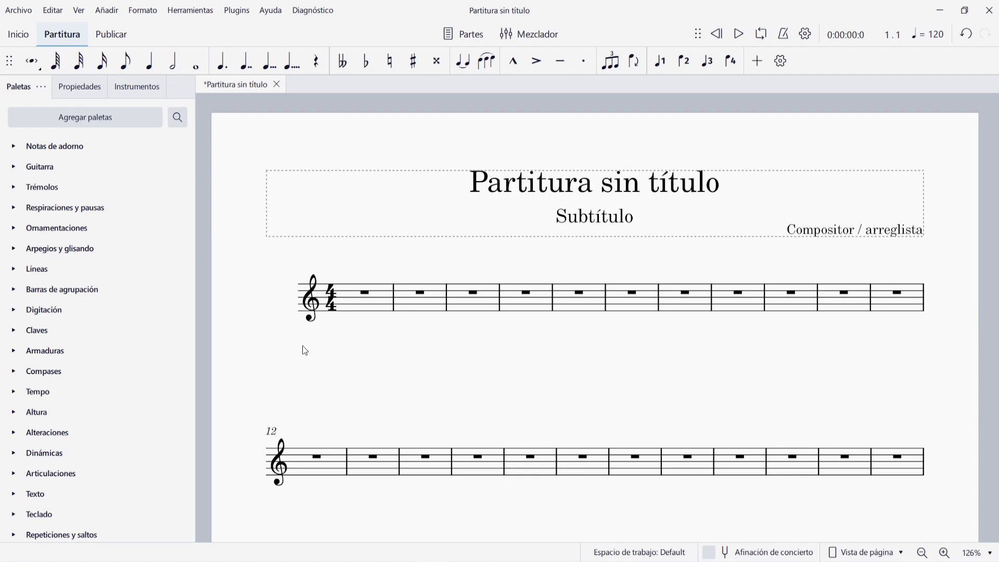
- Enter on B4 one whole note in measure 1, two half notes in measure 2, four quarters in measure 3 and eight eighths in measure 4
left_click(360, 304)
key("n")
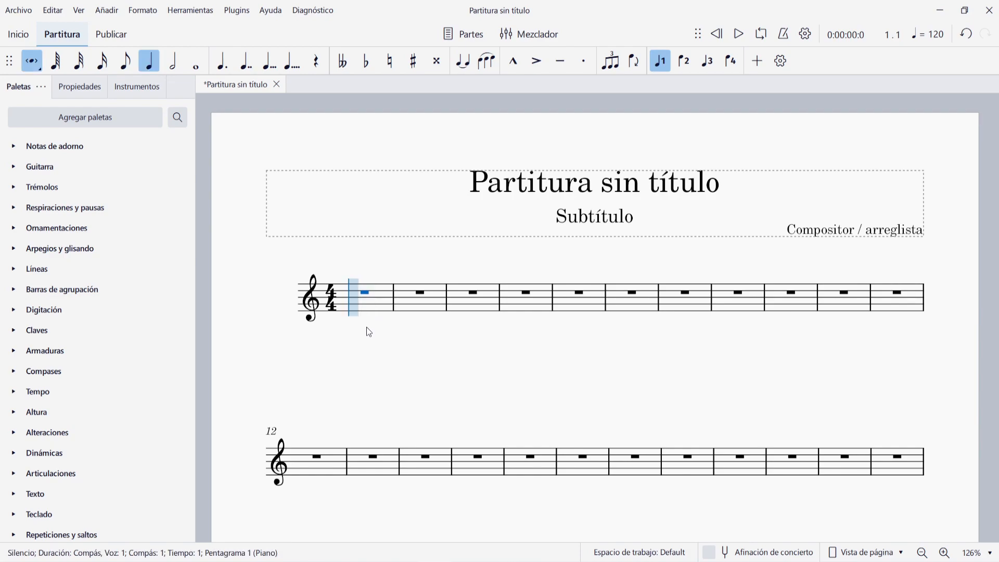
key("7")
key("b")
key("6")
key("b")
key("b")
key("5")
key("b")
key("b")
key("b")
key("b")
key("4")
key("b")
key("b")
key("b")
key("b")
key("b")
key("b")
key("b")
key("b")
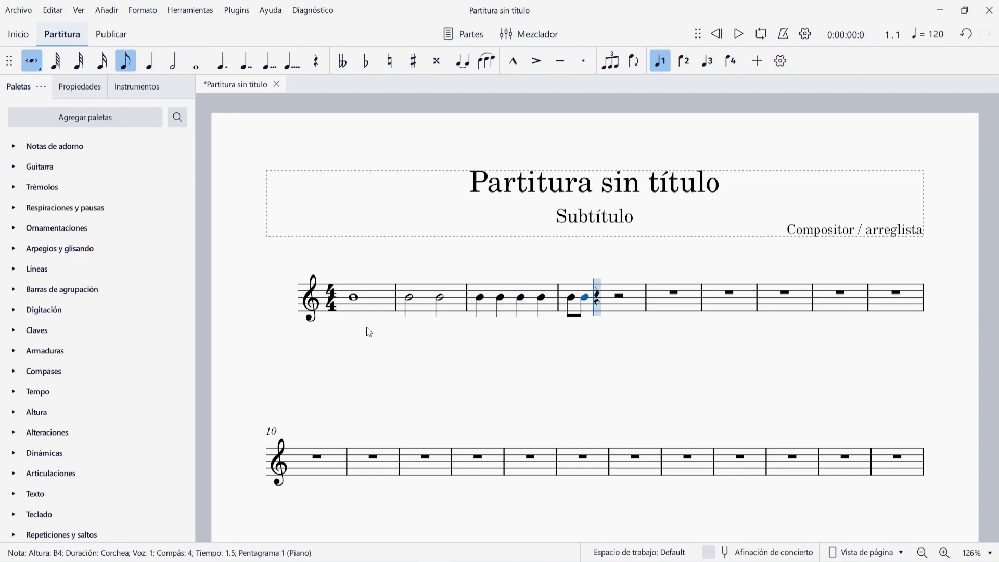
- Fill measure 5 with sixteen sixteenth notes on B4 and leave note input
key("3")
key("b")
key("b")
key("b")
key("b")
key("b")
key("b")
key("b")
key("b")
key("b")
key("b")
key("b")
key("b")
key("b")
key("b")
key("b")
key("b")
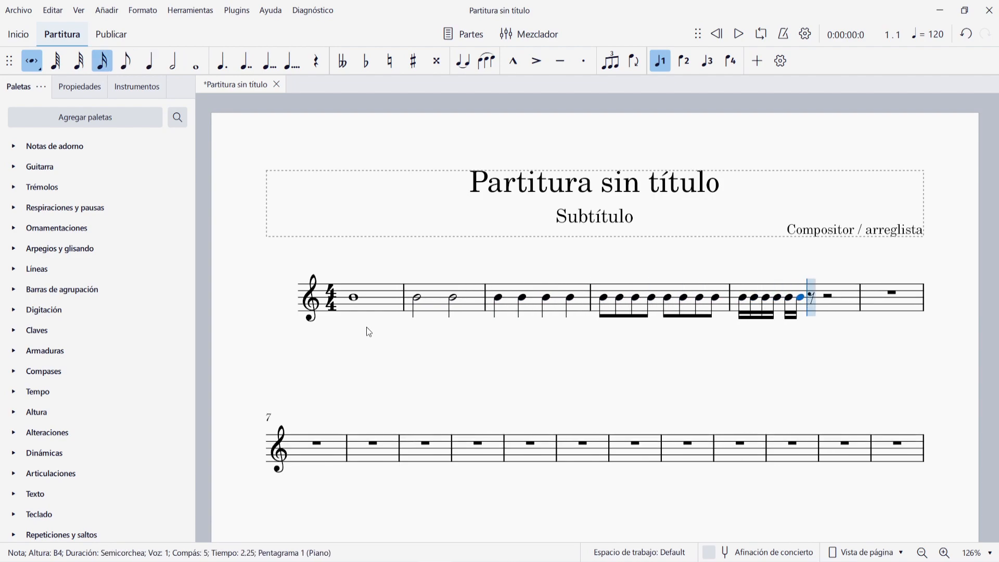
key("Escape")
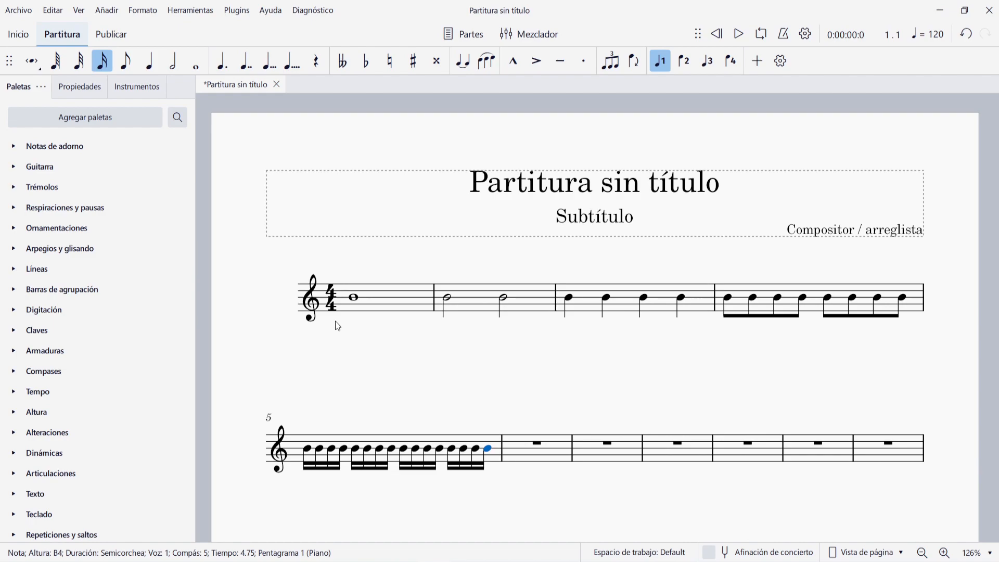
- Use the Renombrar alturas mode to re-pitch the whole note in measure 1 to C5 and measure 2's first half note to G4
left_click(38, 64)
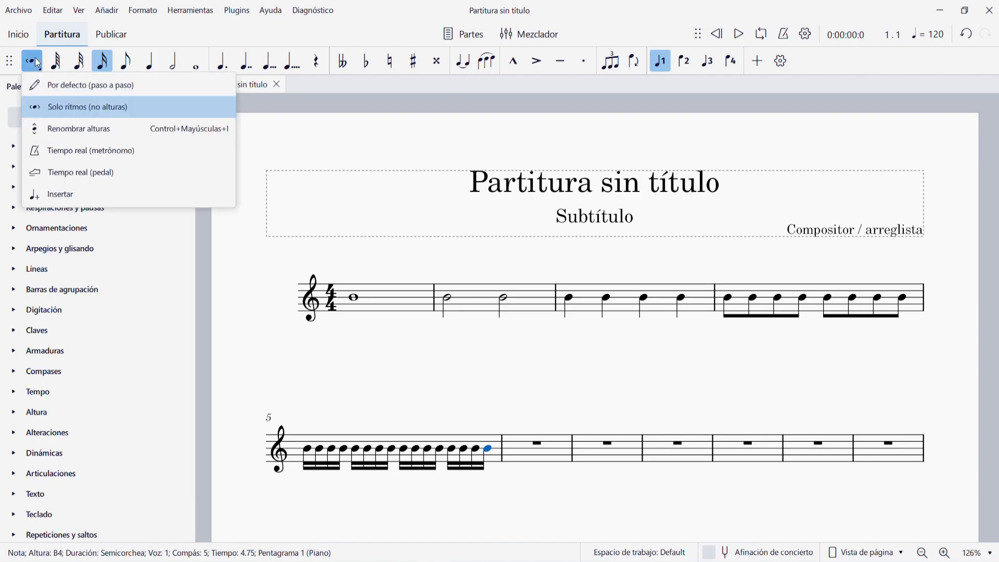
left_click(87, 126)
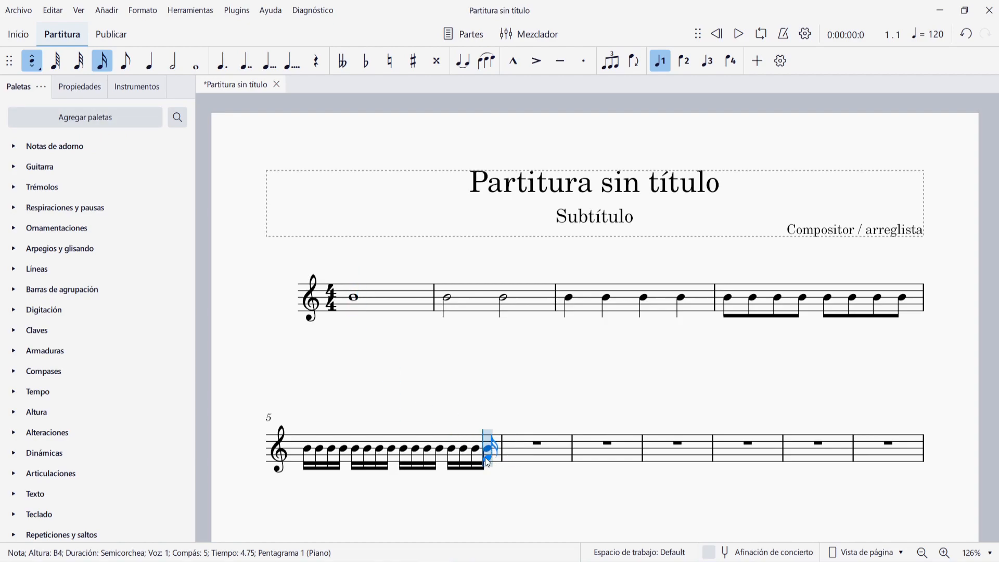
key("Escape")
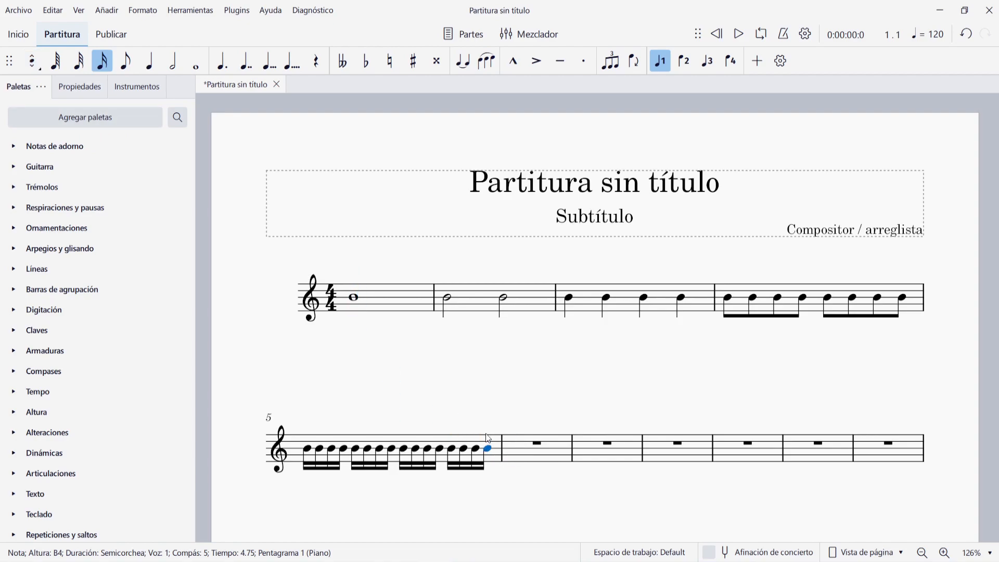
left_click(354, 298)
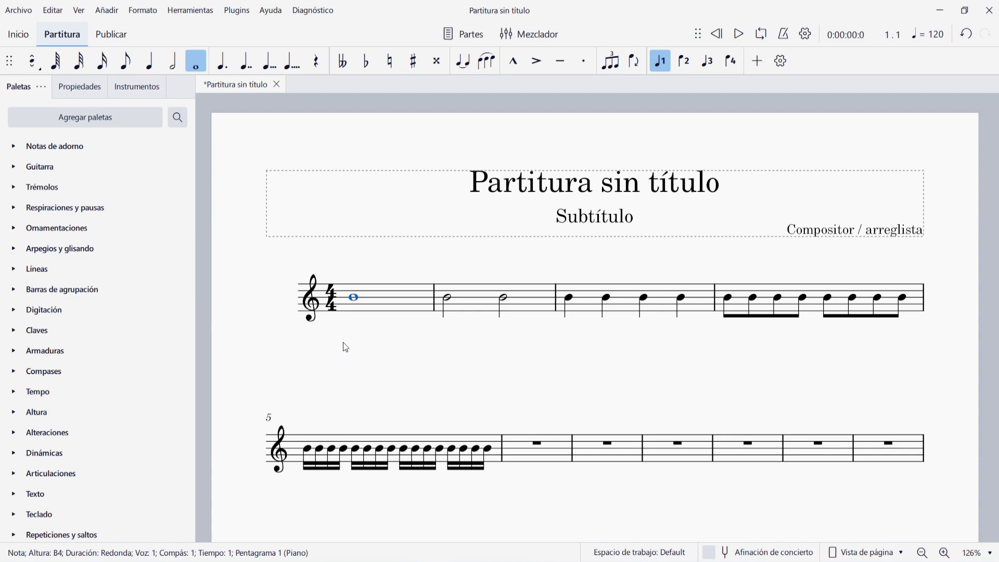
left_click(32, 62)
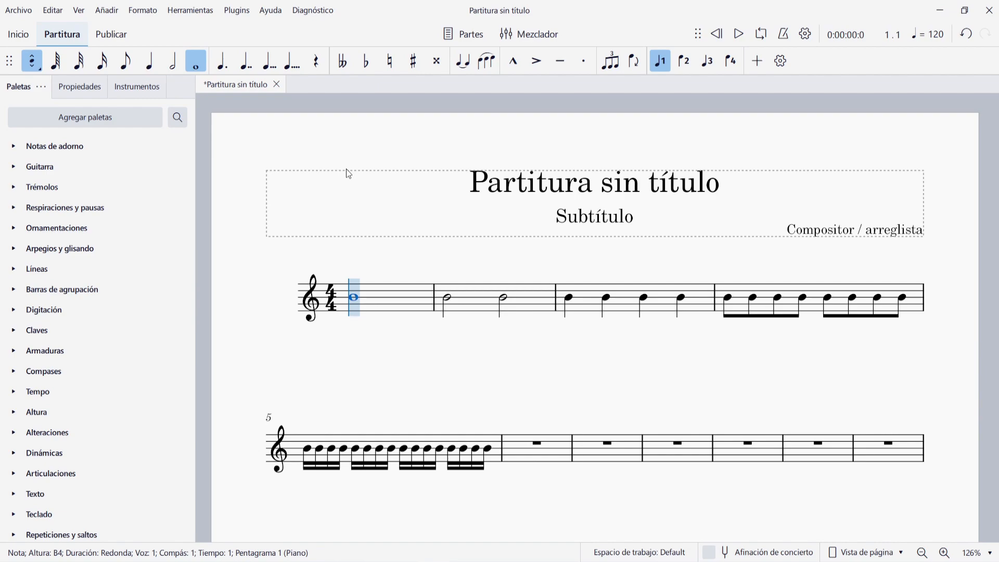
key("c")
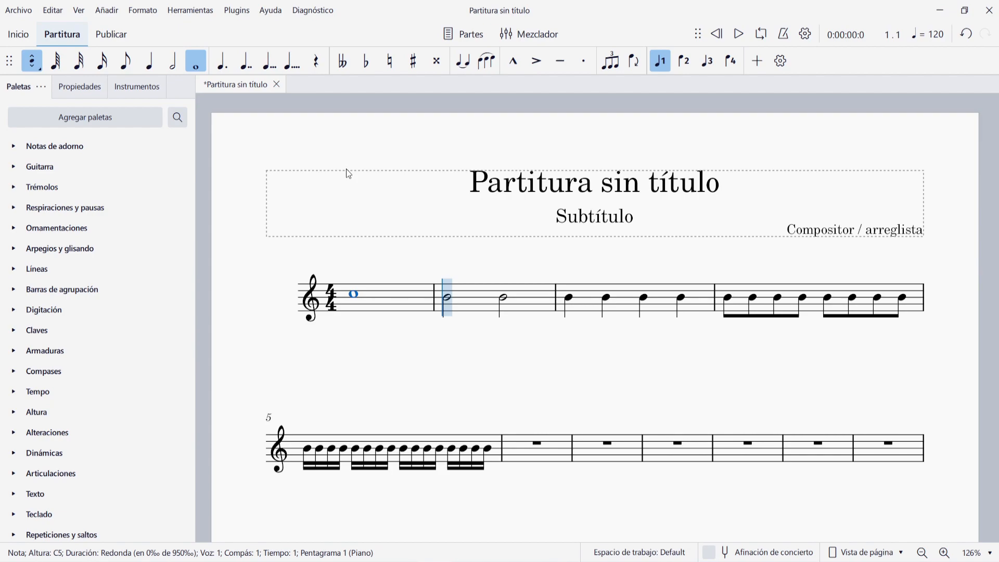
key("g")
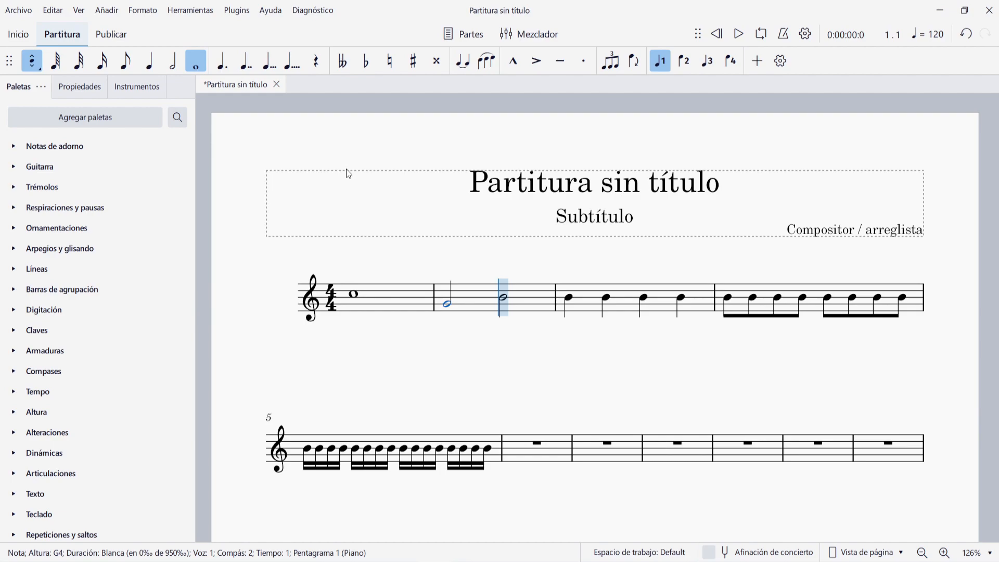
- Advance the input cursor to the start of measure 5 and re-pitch its first sixteenth note to C5
key("Right")
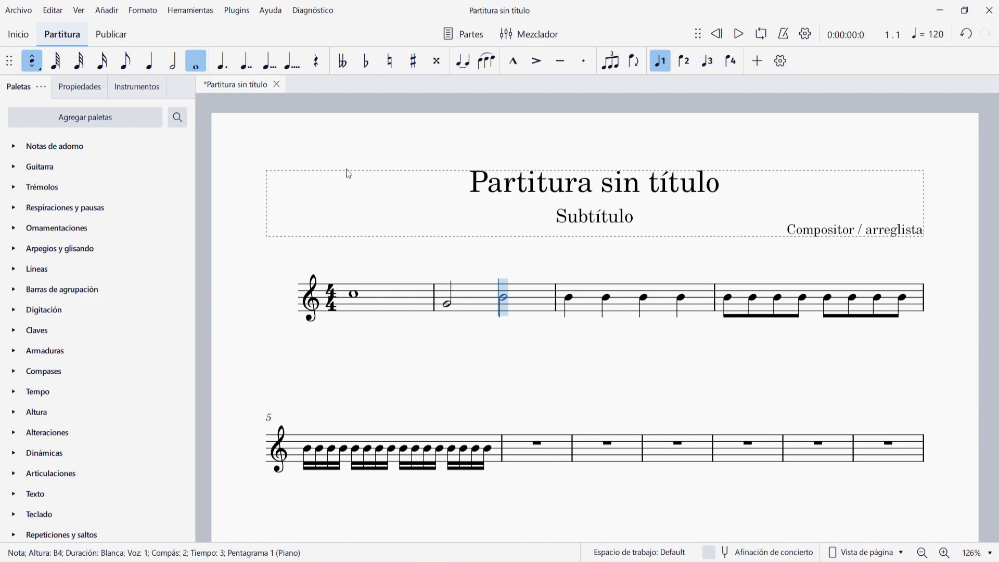
key("Left")
key("Right")
key("Right")
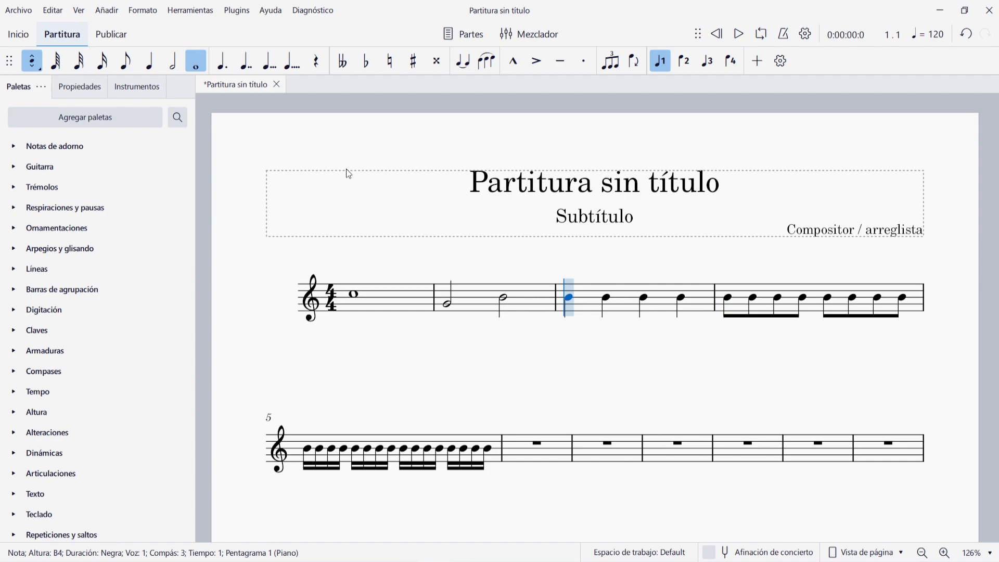
key("ctrl+Right")
key("ctrl+Right")
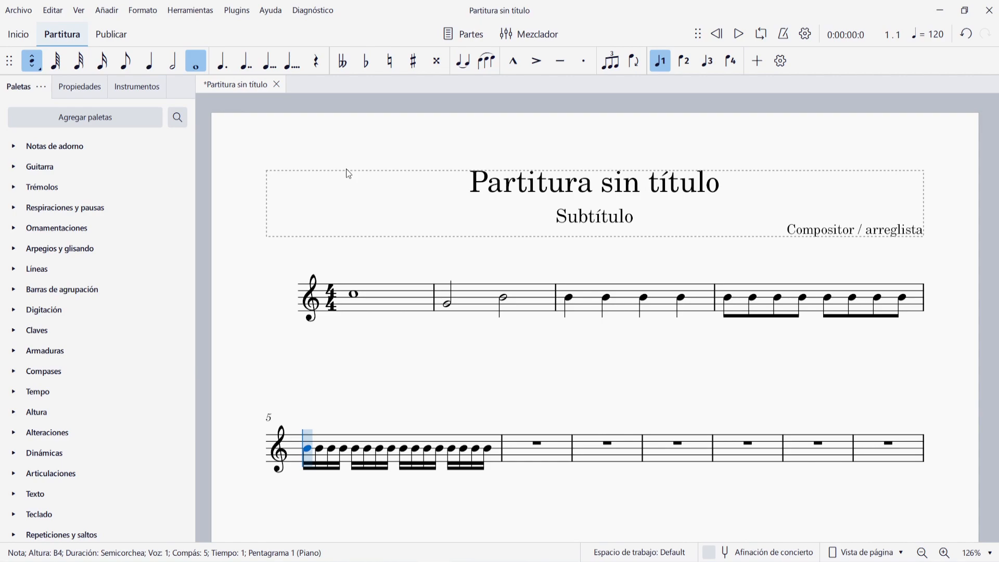
key("c")
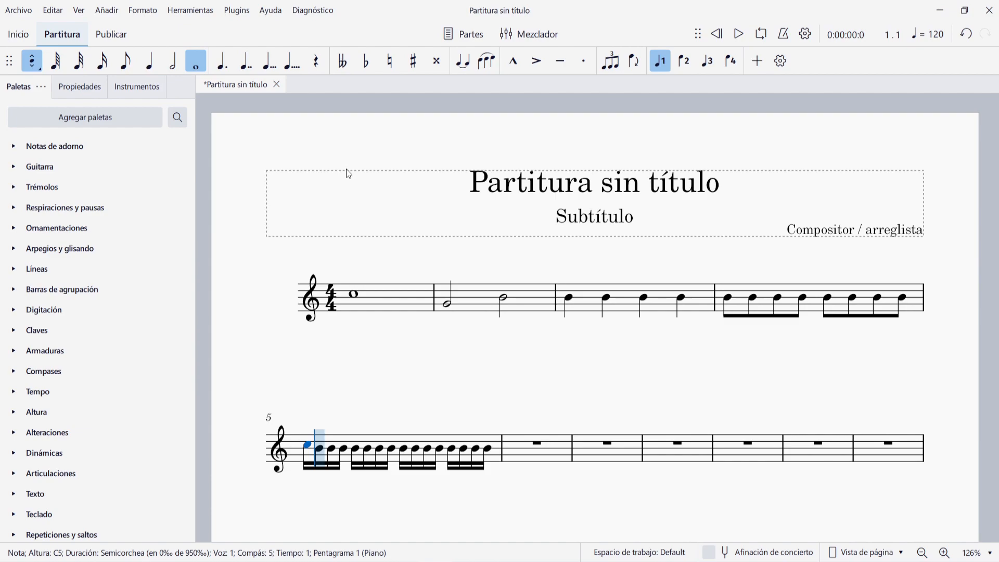
- Re-pitch the first eight sixteenth notes of measure 5 as an ascending scale from C4 to C5
key("ctrl+Down")
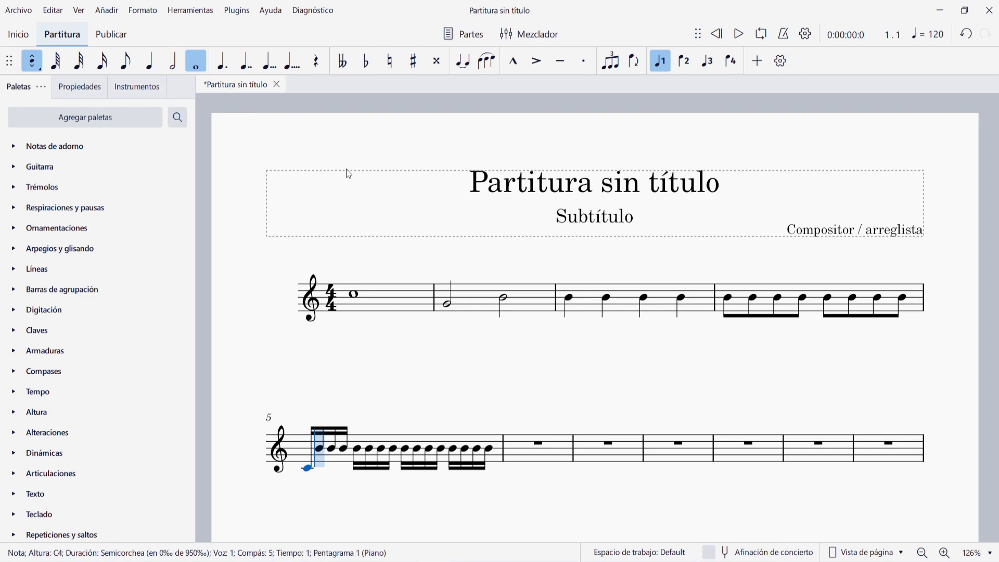
key("d")
key("e")
key("f")
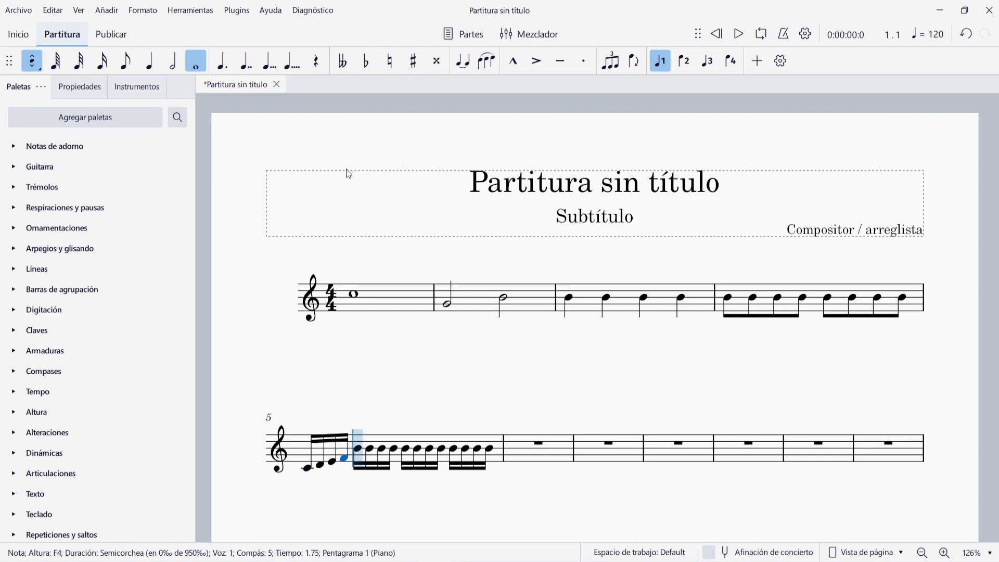
key("g")
key("a")
key("b")
key("c")
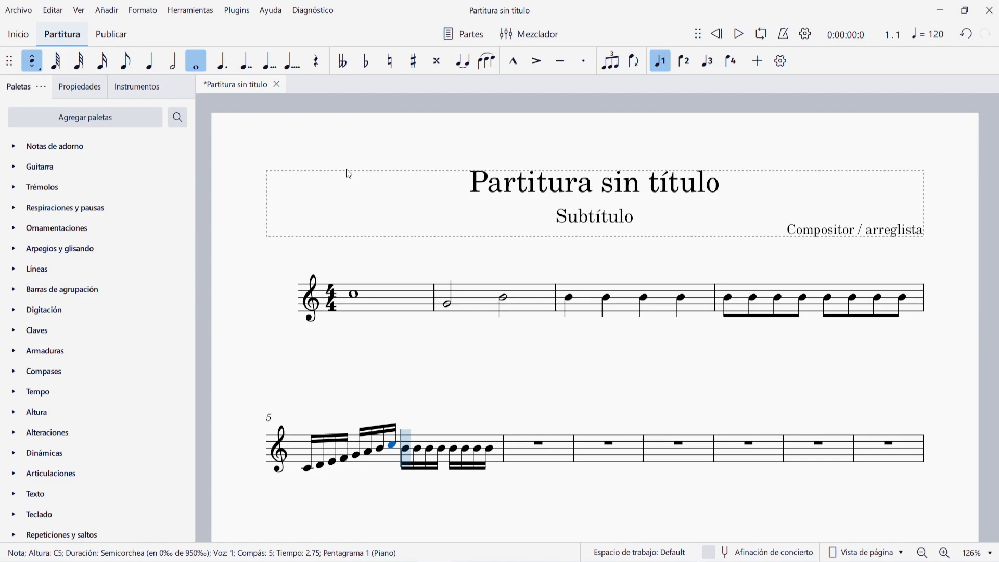
- Re-pitch the last eight sixteenths of measure 5 as a descending scale from C5 to C4 and leave note input
key("c")
key("b")
key("a")
key("g")
key("f")
key("e")
key("d")
key("c")
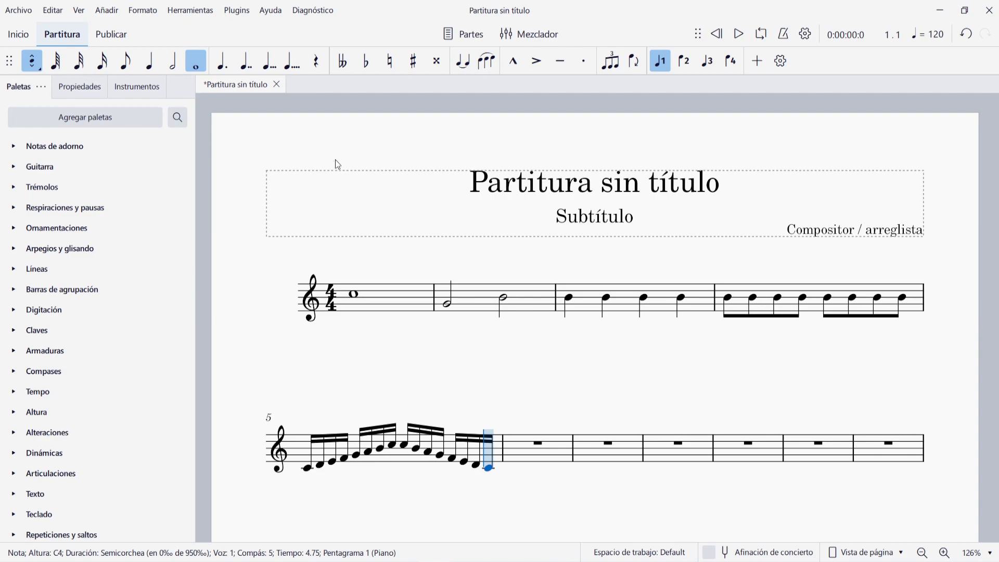
key("Escape")
- Clear all notes from the entire score
key("ctrl+a")
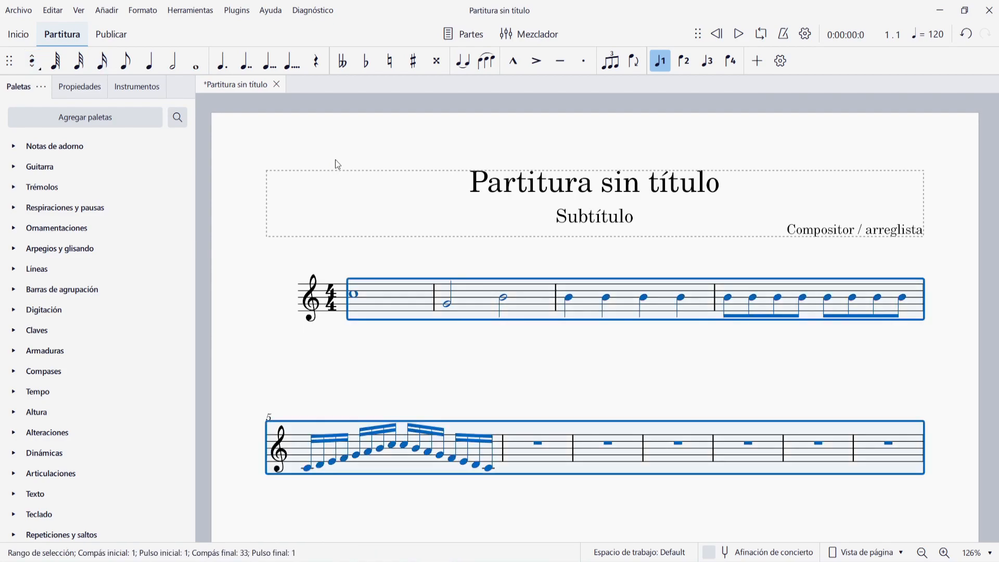
key("Delete")
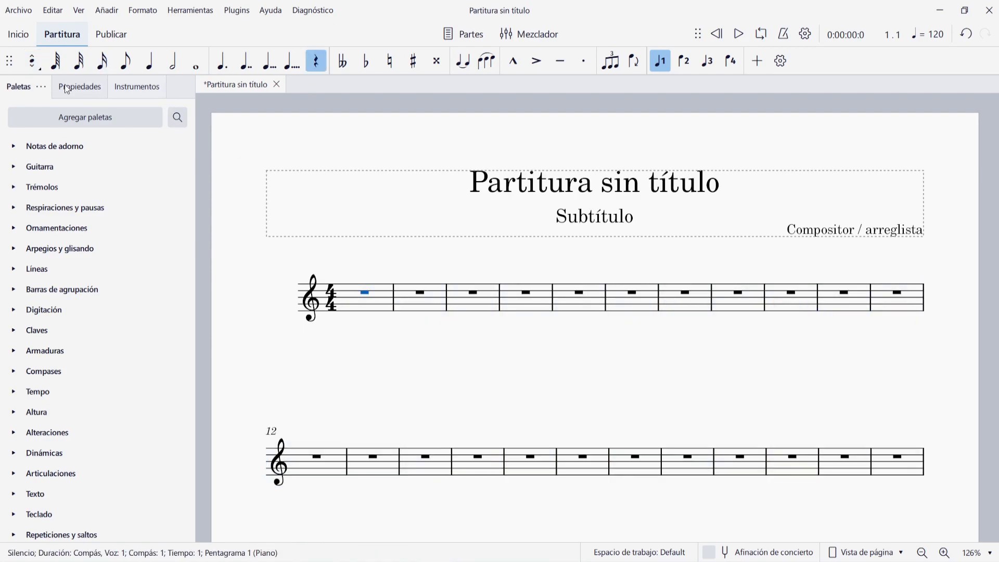
- Use the Insertar note input mode to insert four C5 quarter notes at the start of measure 1
left_click(32, 61)
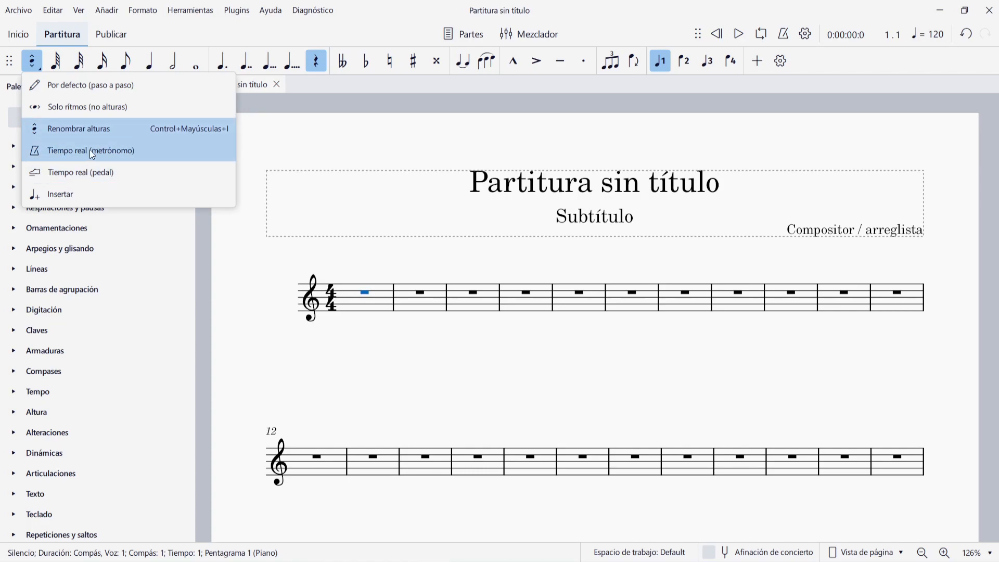
left_click(60, 194)
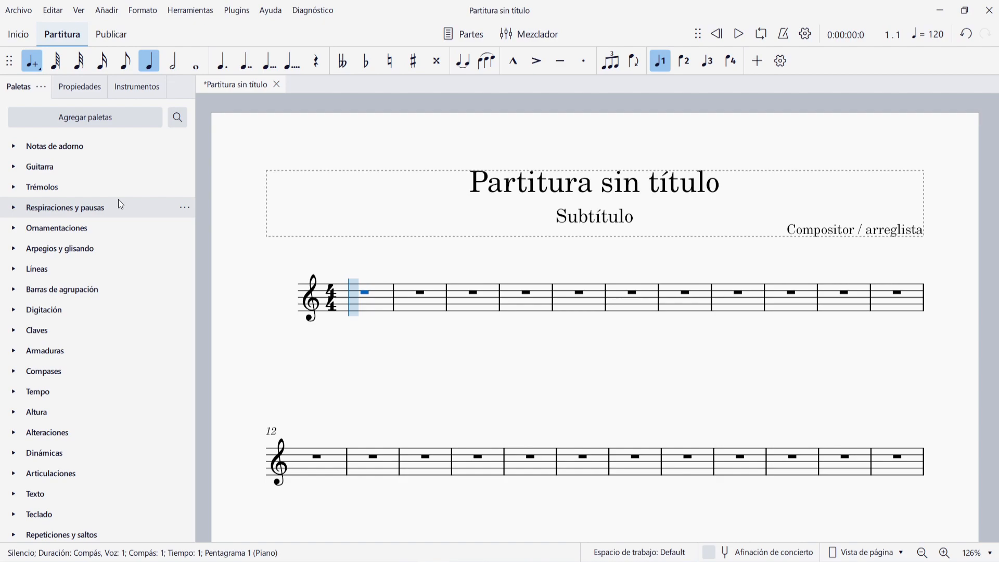
key("c")
key("c")
key("c")
key("c")
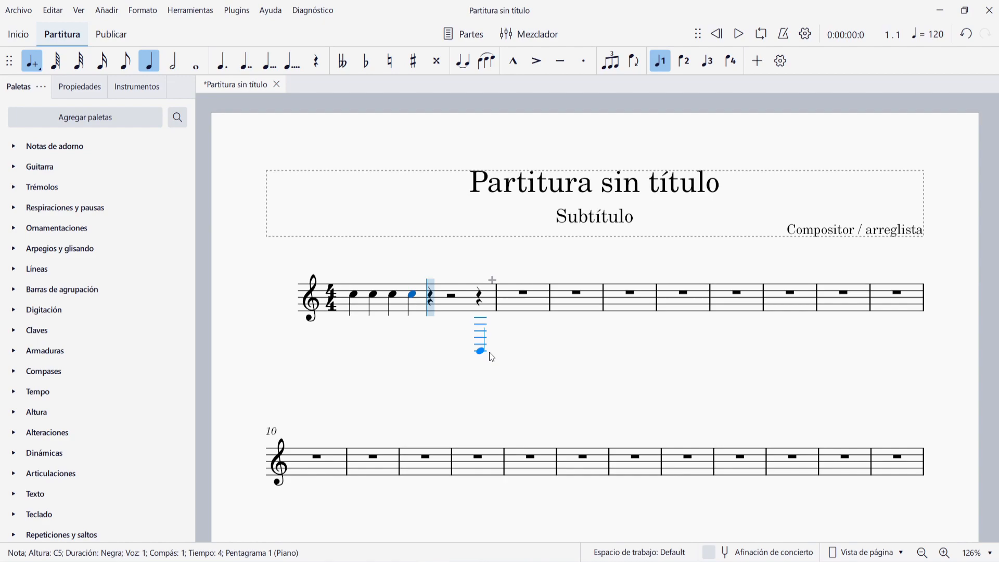
- Insert a G4 quarter note after the first C5 in measure 1 and leave note input
key("Left")
key("Left")
key("Left")
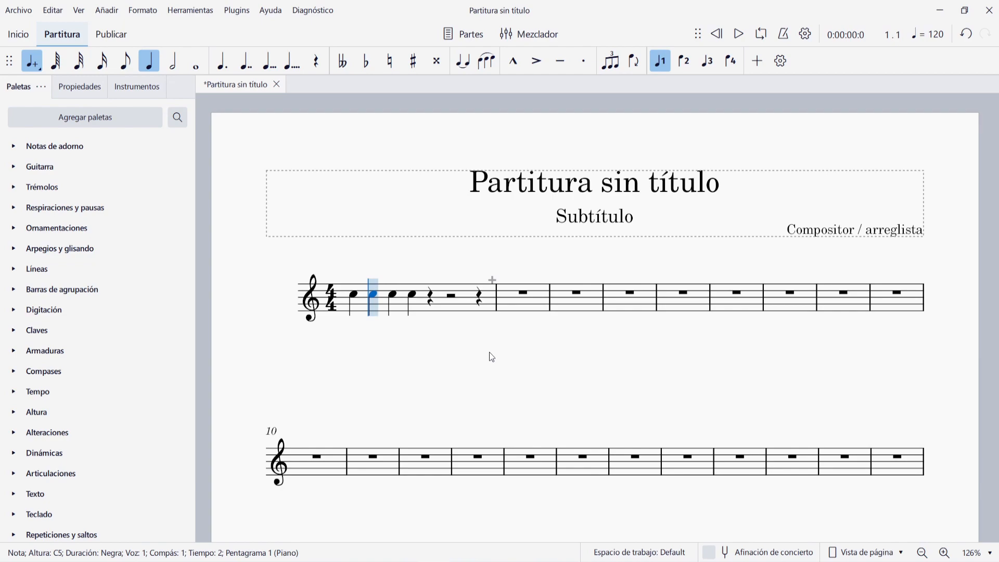
key("g")
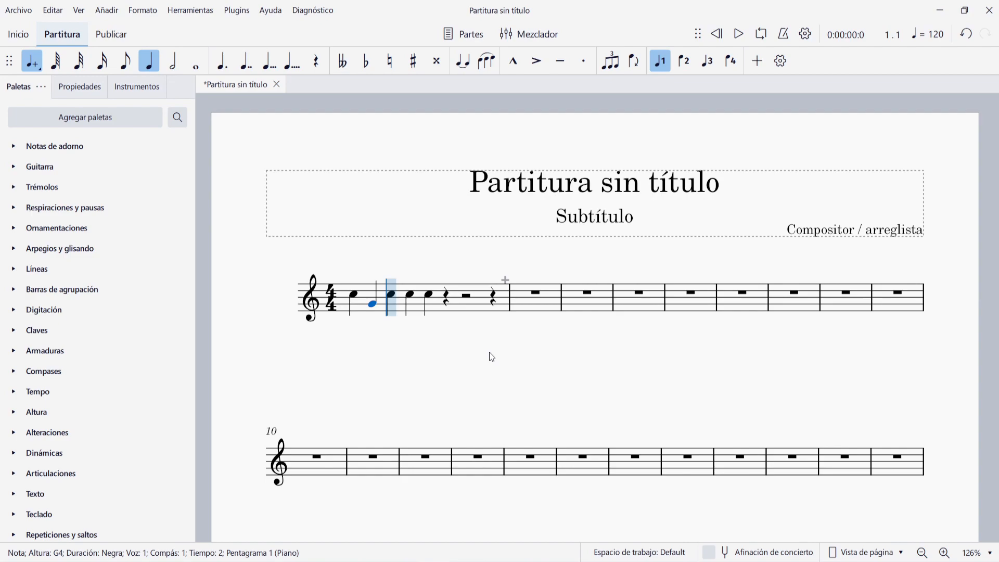
key("Escape")
key("Escape")
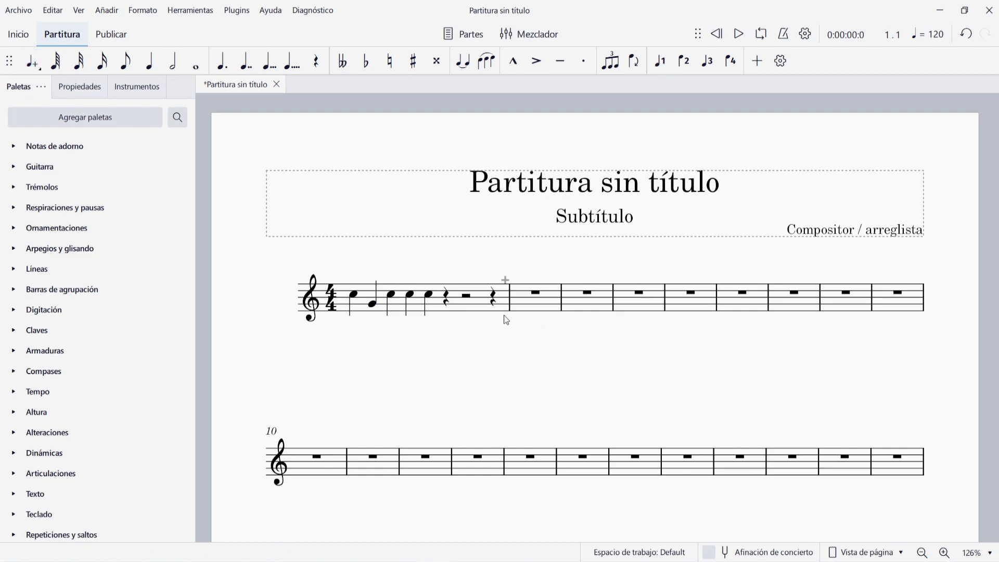
- Remove every measure from measure 2 to the end of the score
left_click(525, 306)
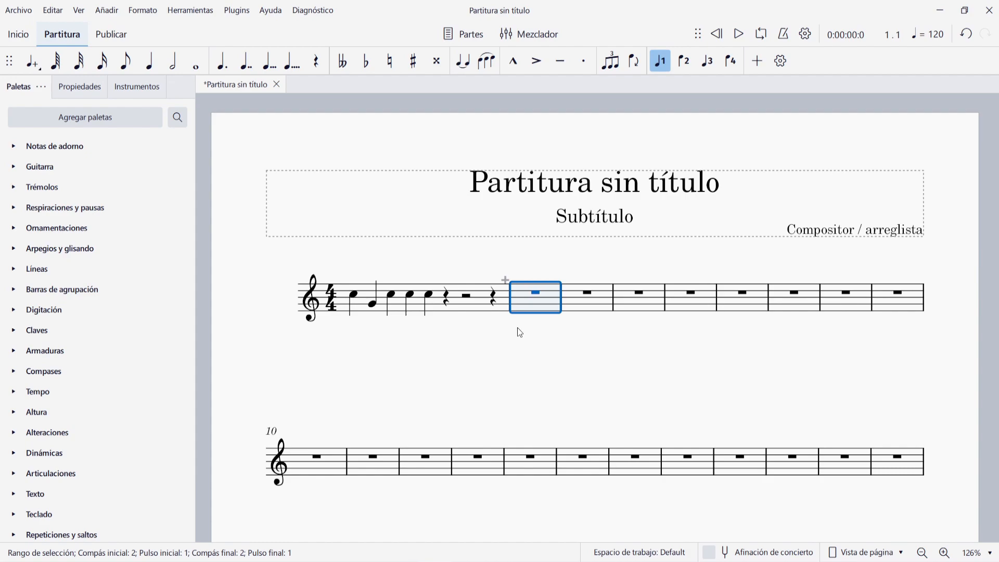
key("ctrl+shift+End")
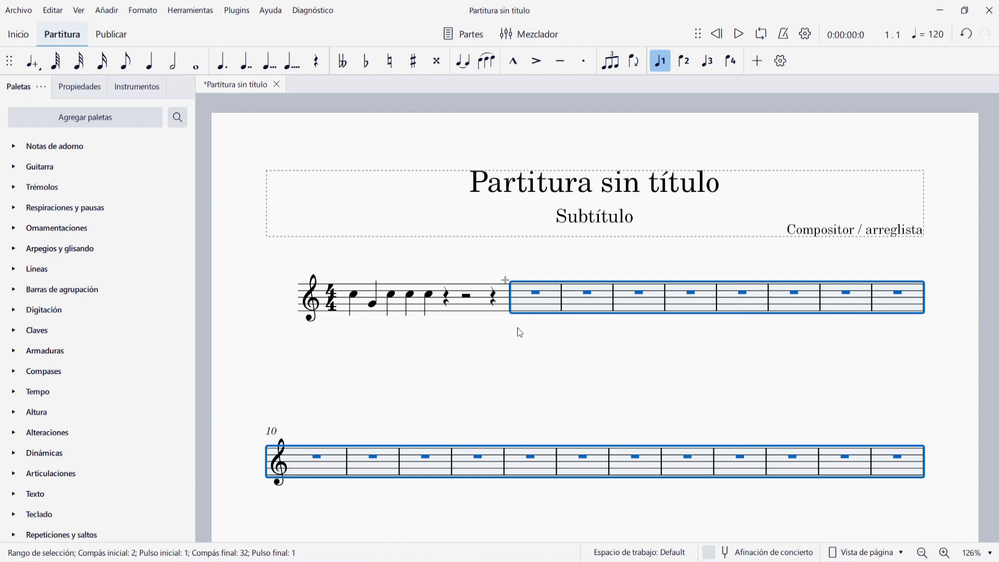
key("ctrl+Delete")
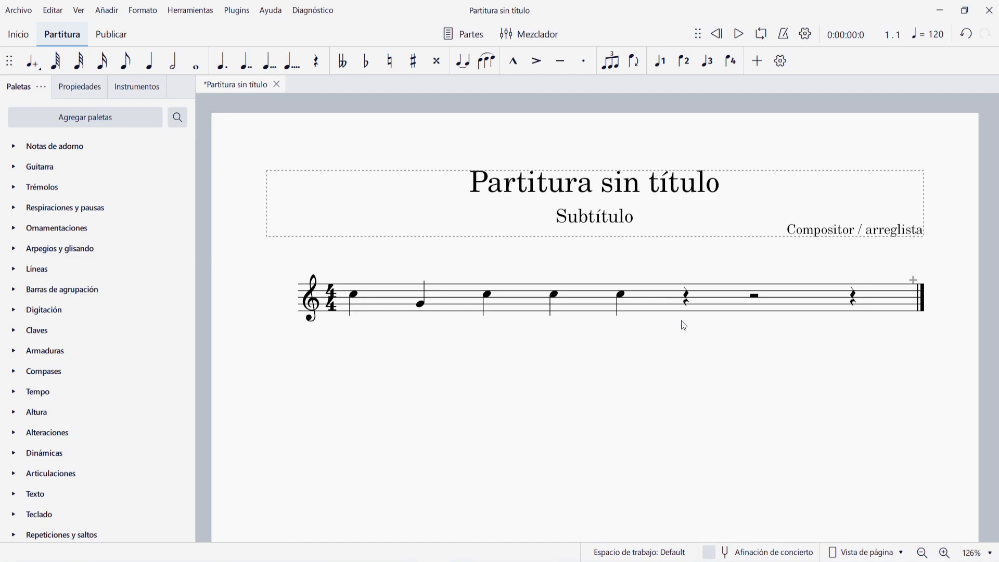
- Remove the fifth note of measure 1 together with its duration, leaving no rest in its place
left_click(623, 296)
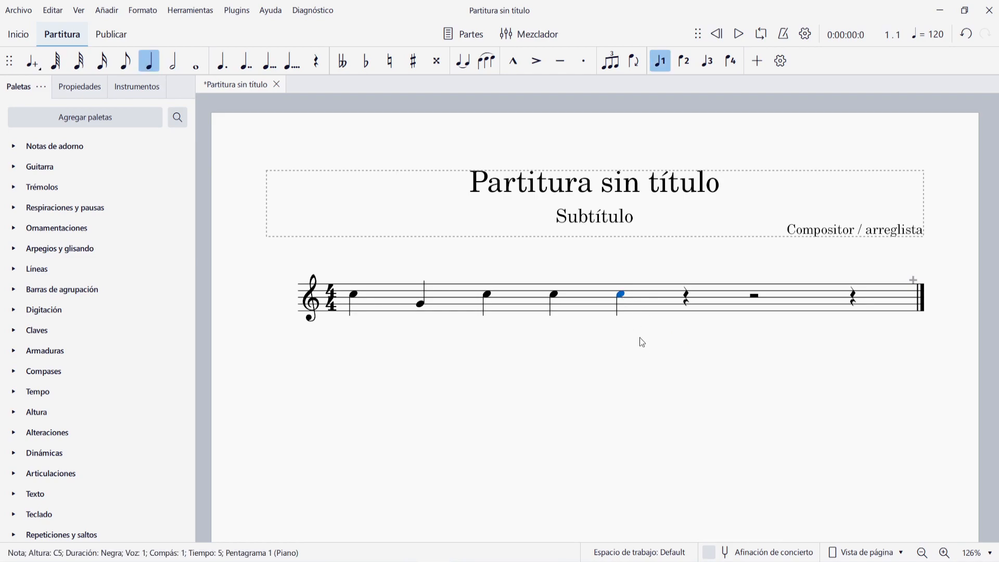
key("Delete")
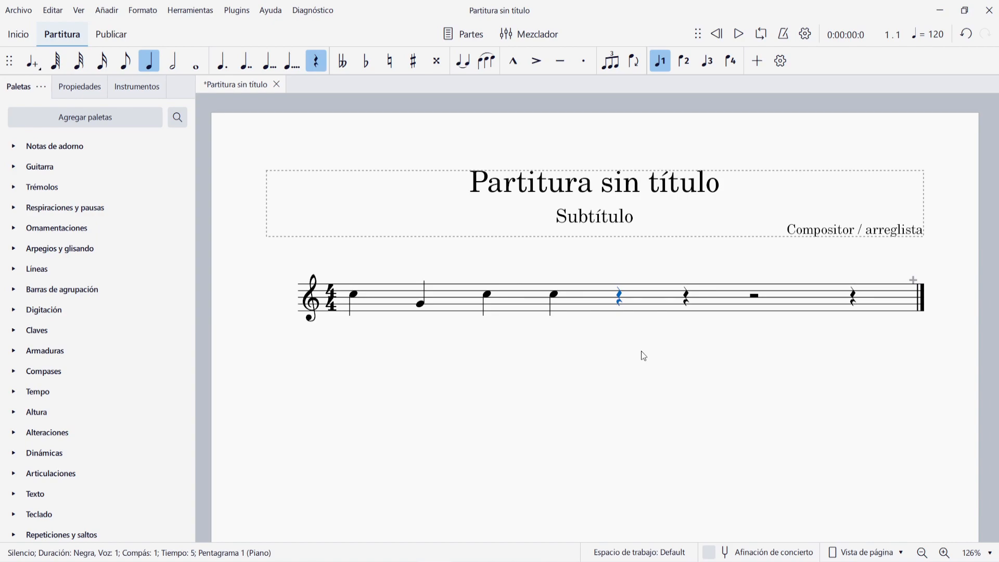
key("ctrl+z")
key("ctrl+y")
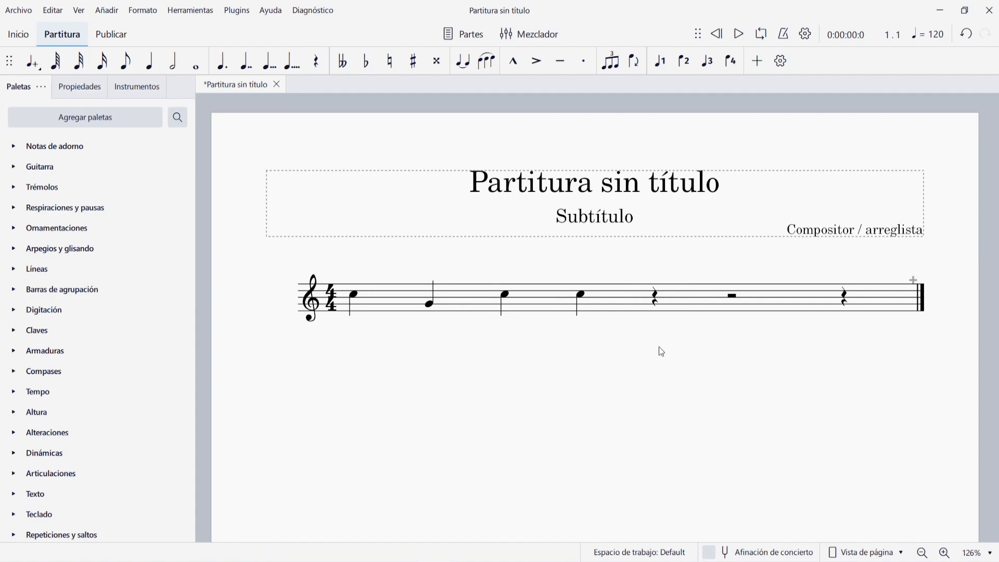
- Remove the half rest and the final quarter rest from measure 1 together with their durations
left_click(733, 301)
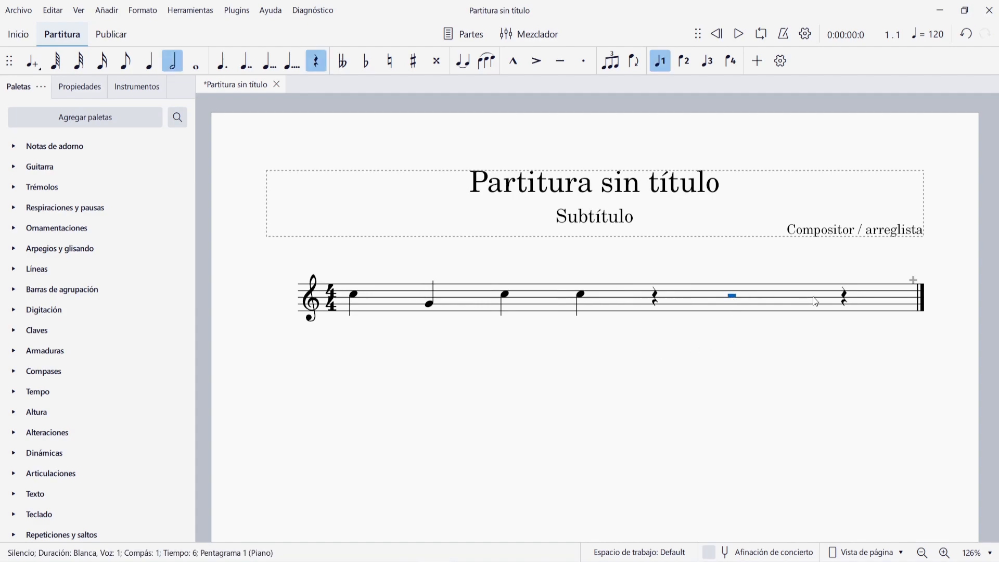
left_click(846, 301, "shift")
key("ctrl+Delete")
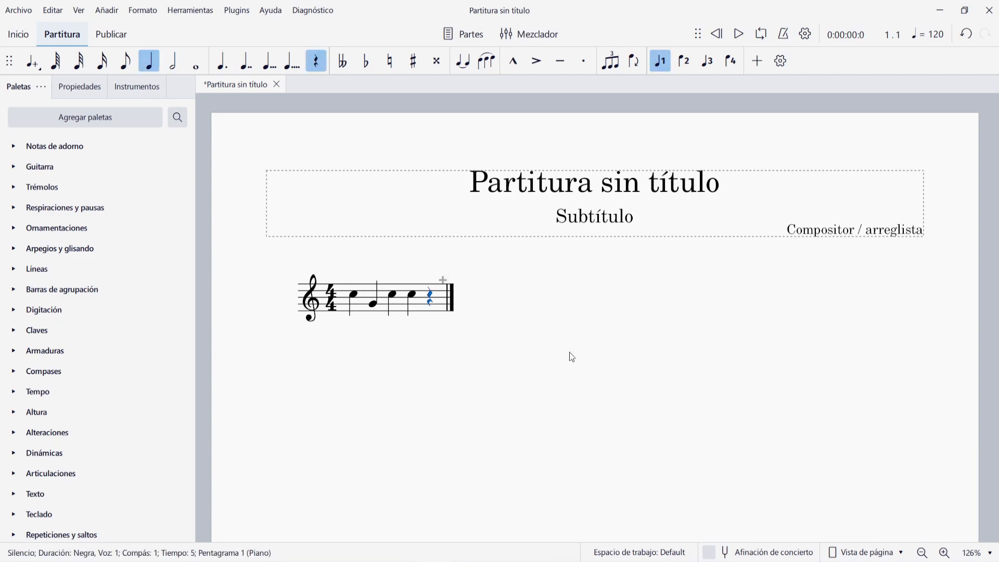
- Insert an ascending quarter-note scale from C5 to C6 before the remaining rest in measure 1, and leave note input
key("n")
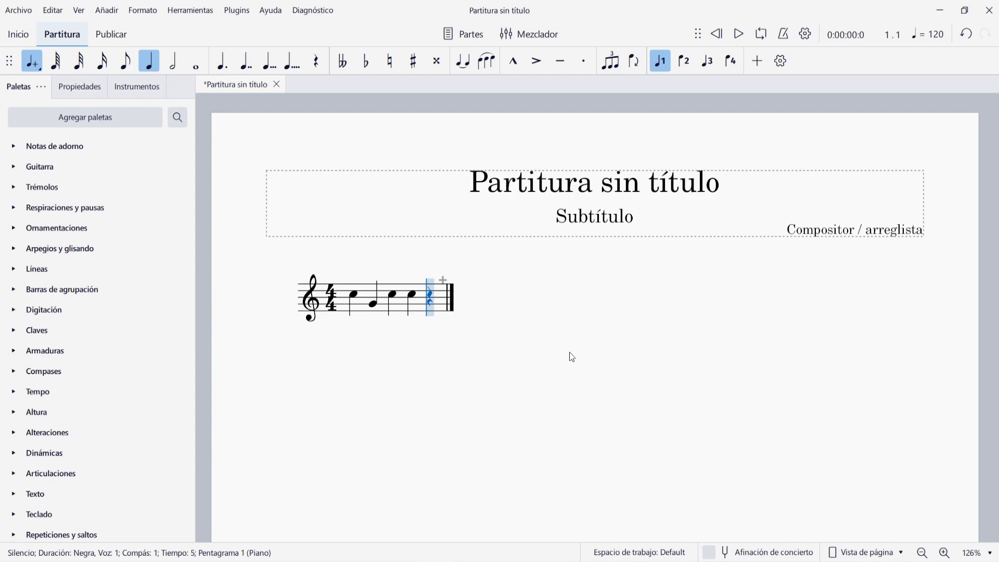
key("c")
key("d")
key("e")
key("f")
key("g")
key("a")
key("b")
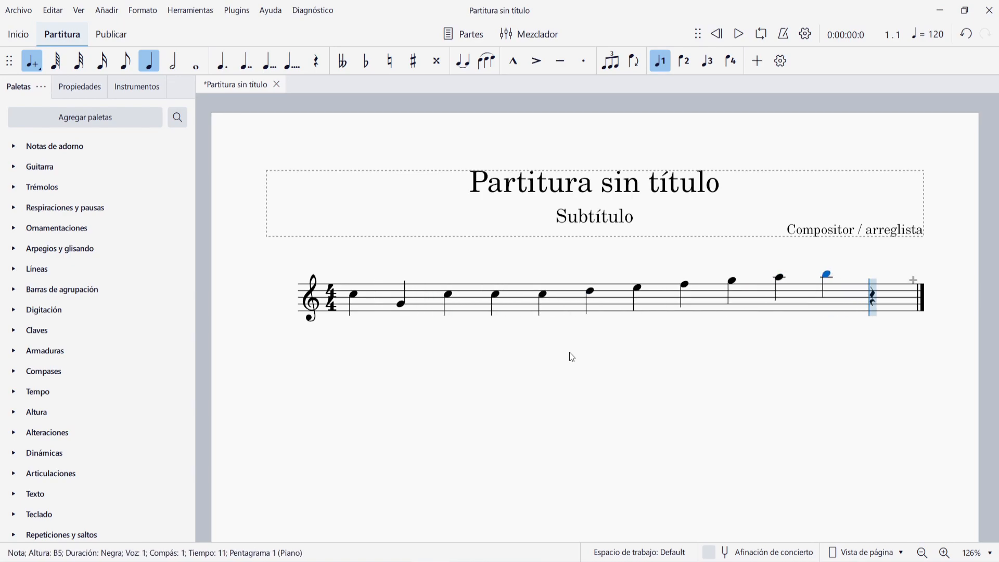
key("c")
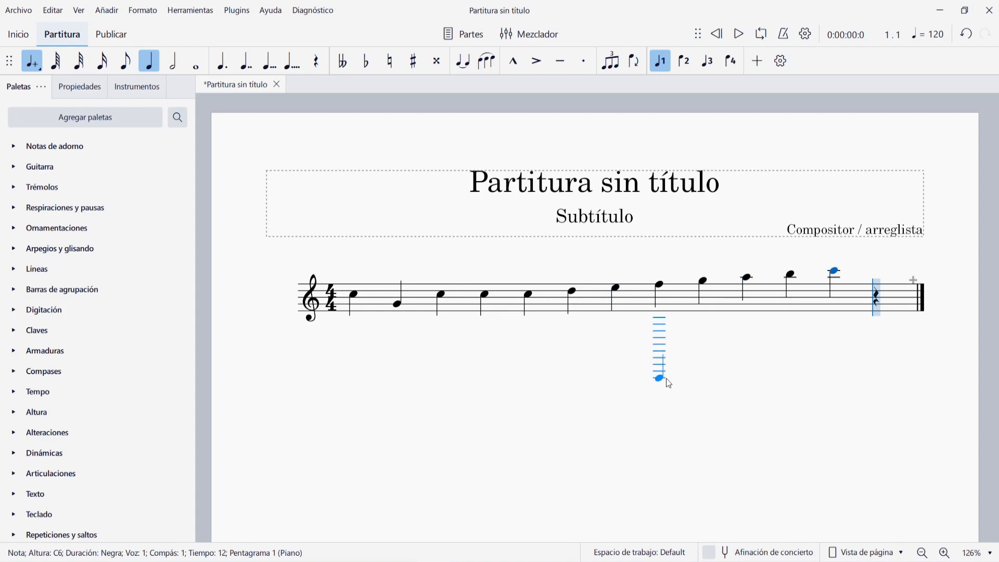
key("Escape")
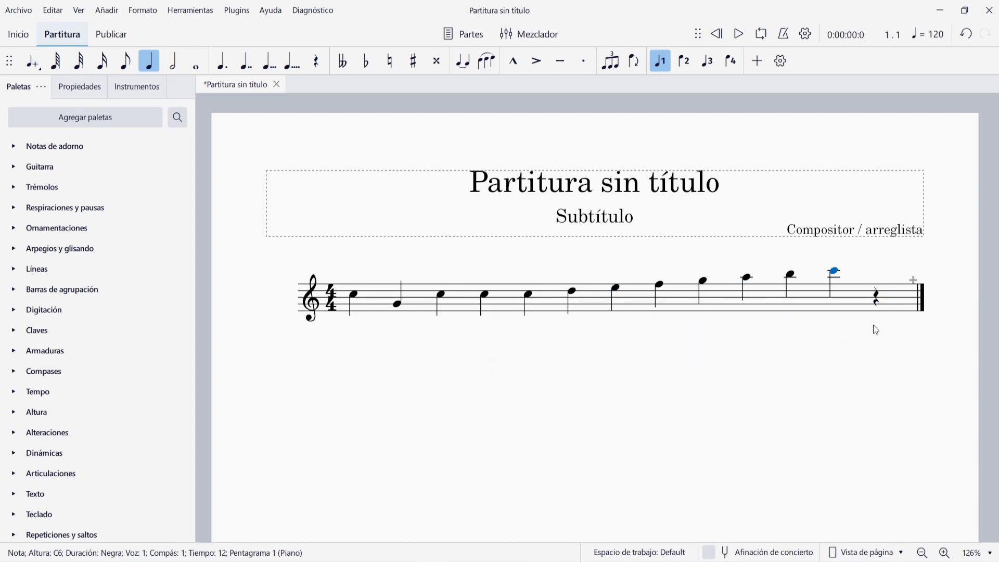
- Remove the trailing quarter rest from the measure and delete the 4/4 time signature
key("Right")
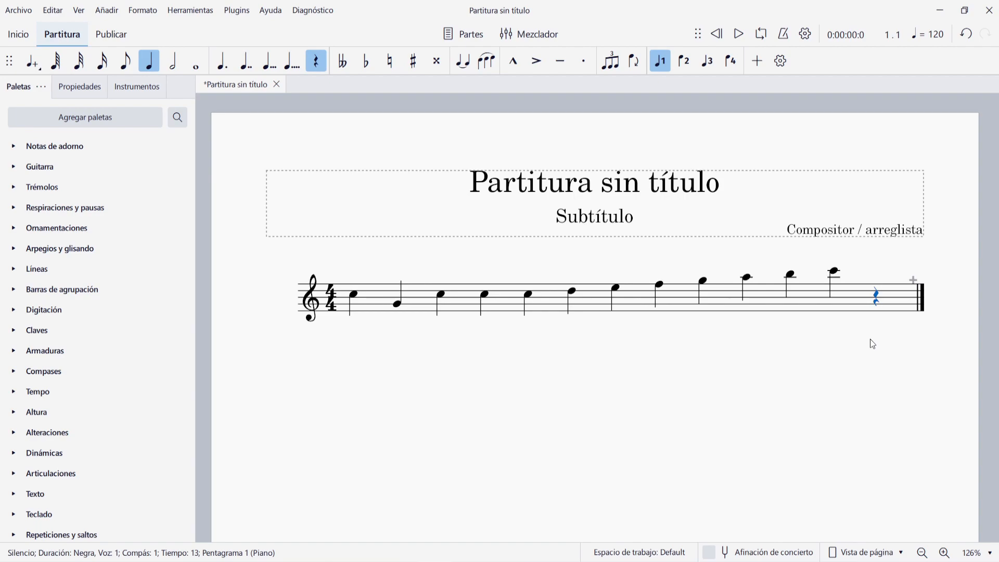
key("ctrl+z")
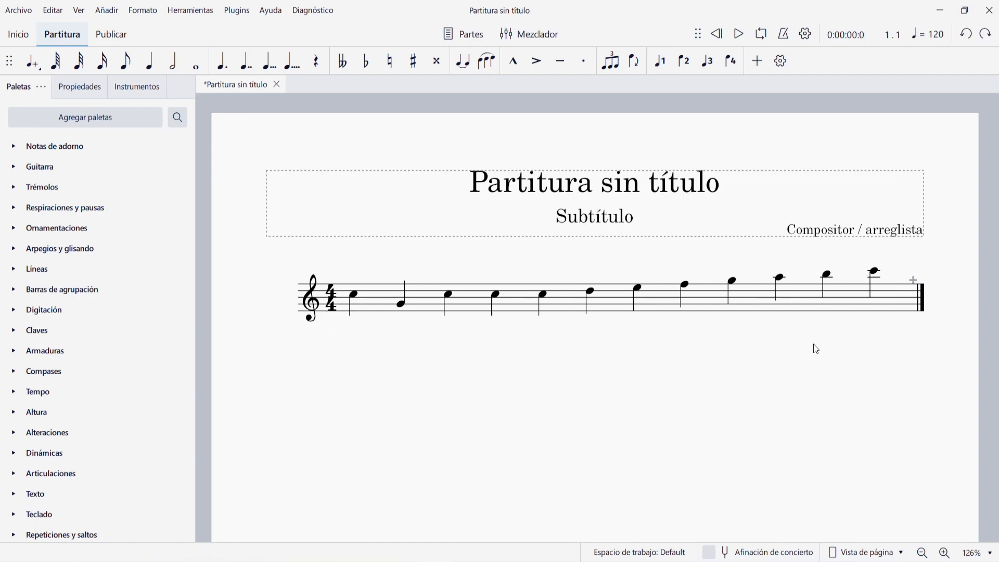
left_click(332, 299)
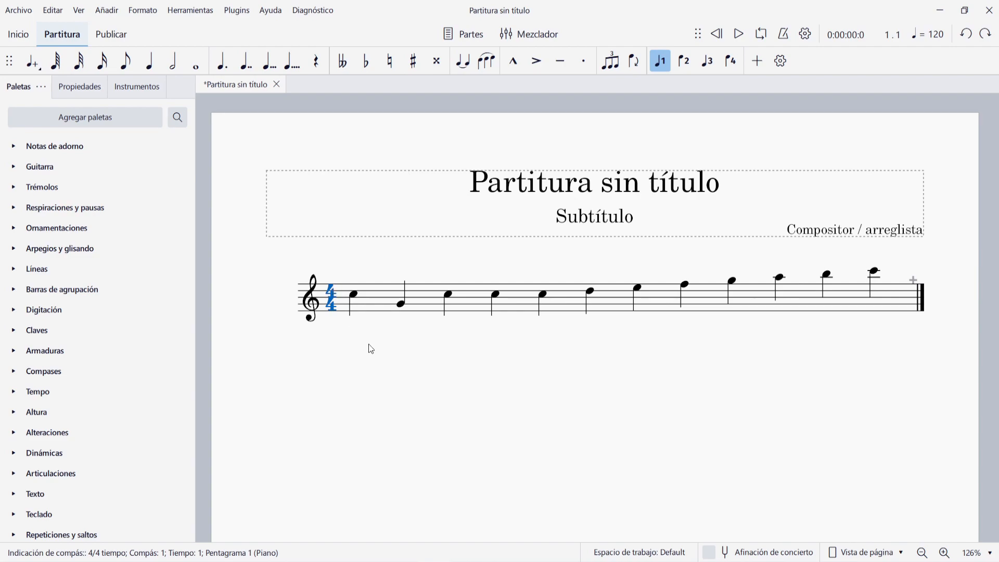
key("Delete")
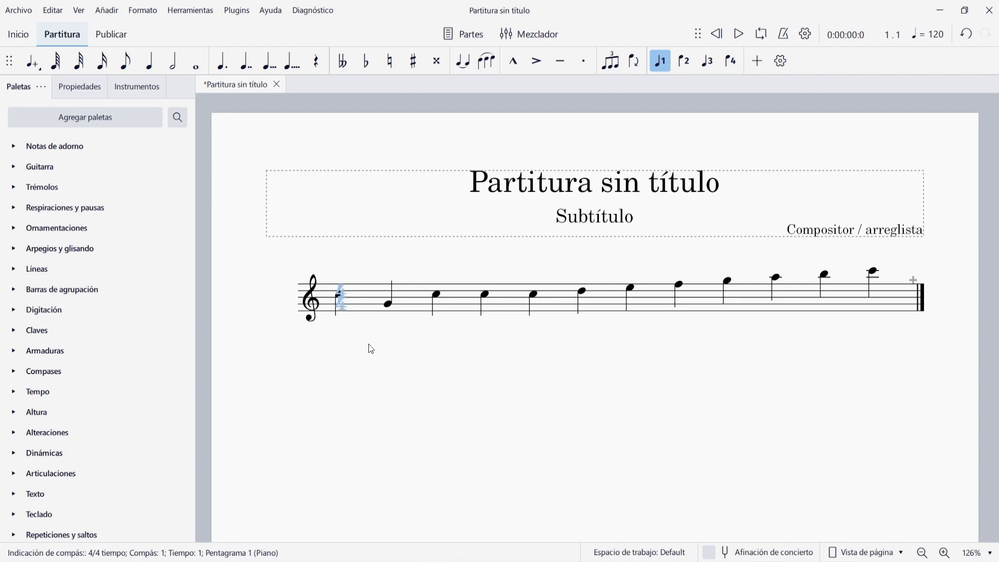
key("Escape")
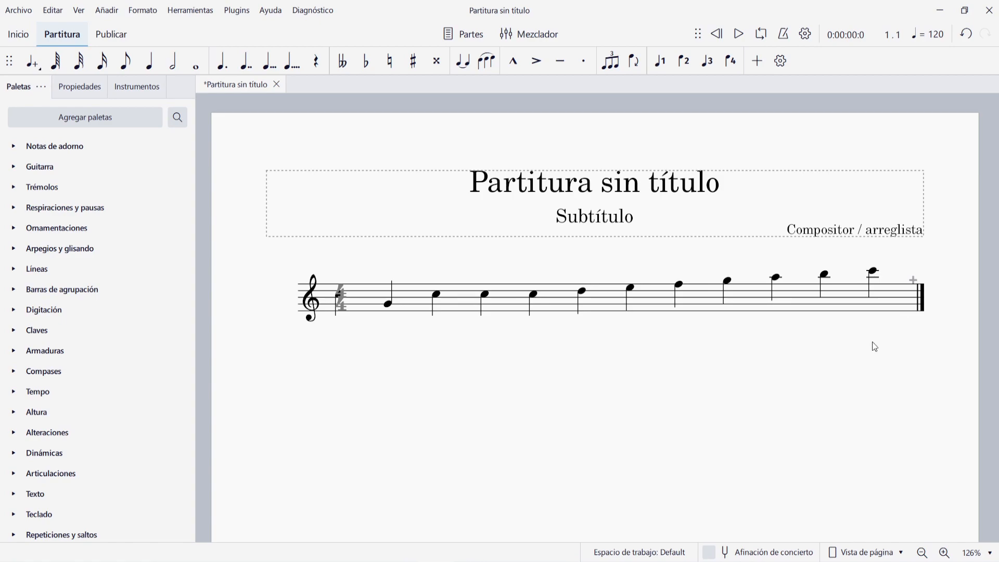
- Try to remove the third through last notes of the measure together with their durations
left_click(436, 295)
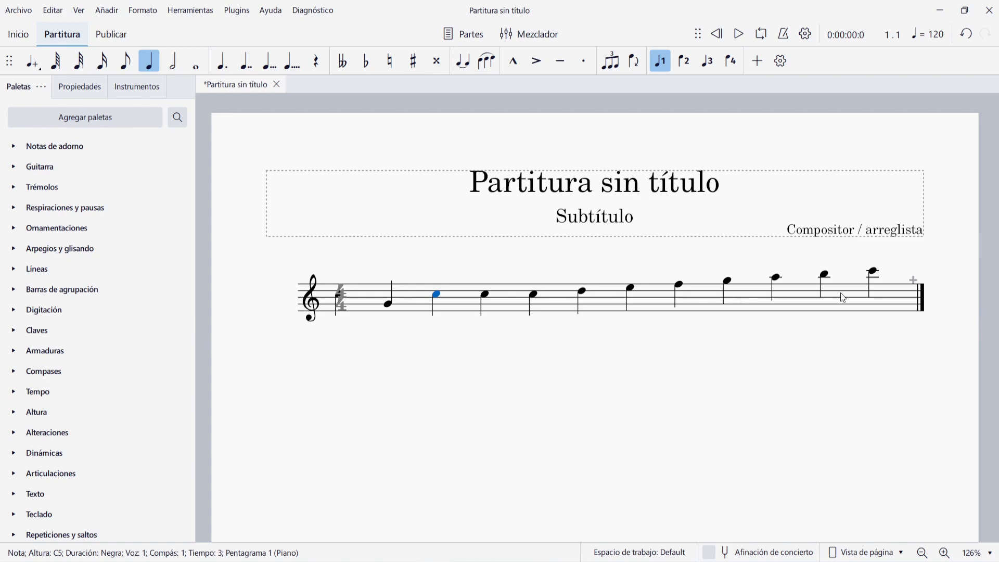
left_click(873, 273, "shift")
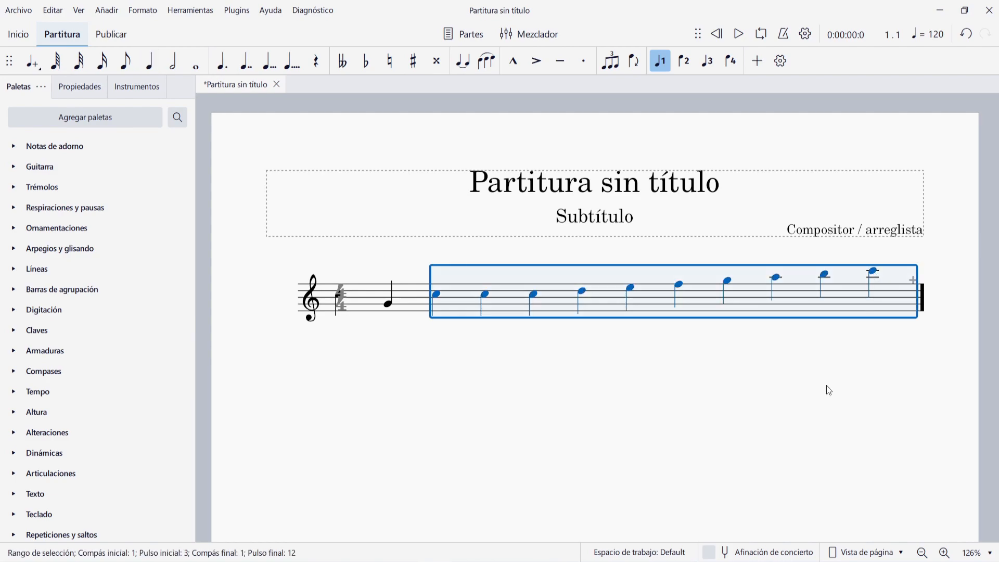
key("ctrl+Delete")
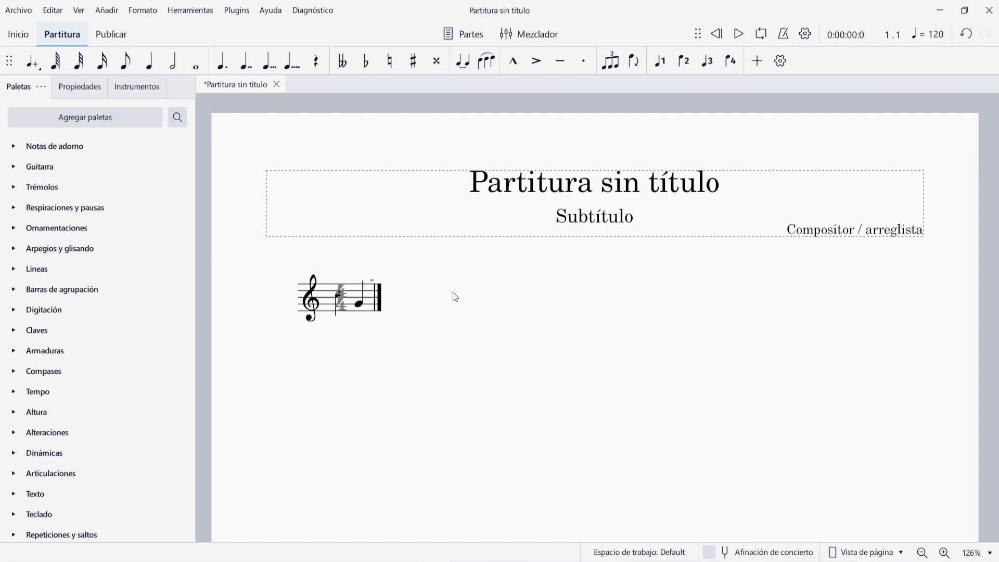
key("ctrl+z")
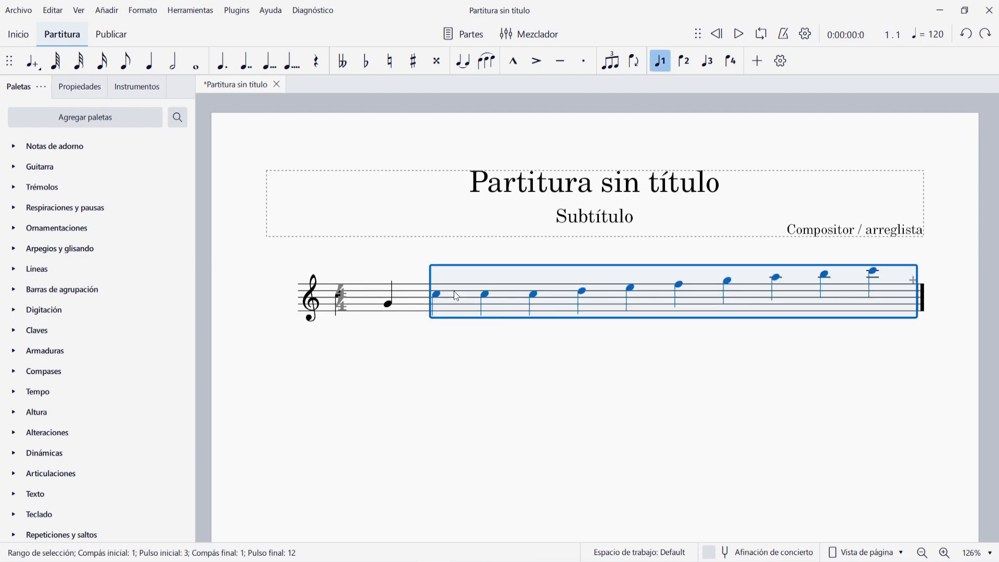
- Remove the fifth through last notes of the measure together with their durations
left_click(535, 295)
left_click(857, 283, "shift")
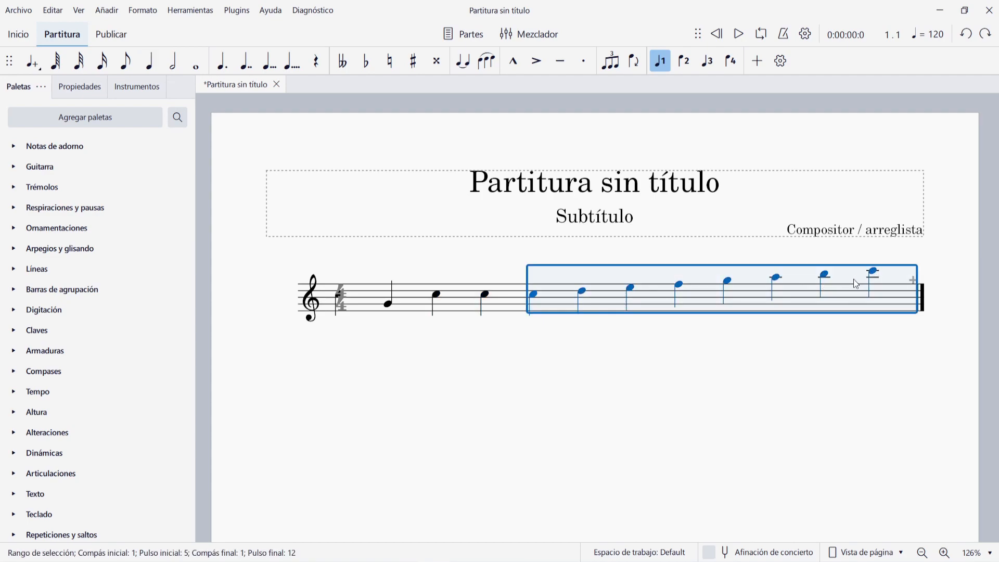
key("ctrl+Delete")
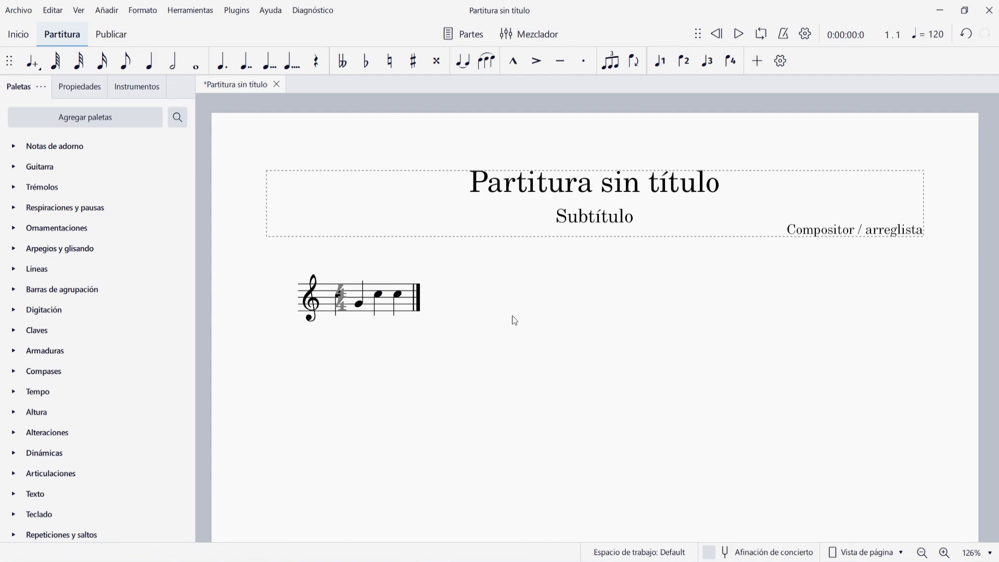
- Add a 4/4 time signature at the start of measure 1 and deselect it
left_click(342, 303)
key("v")
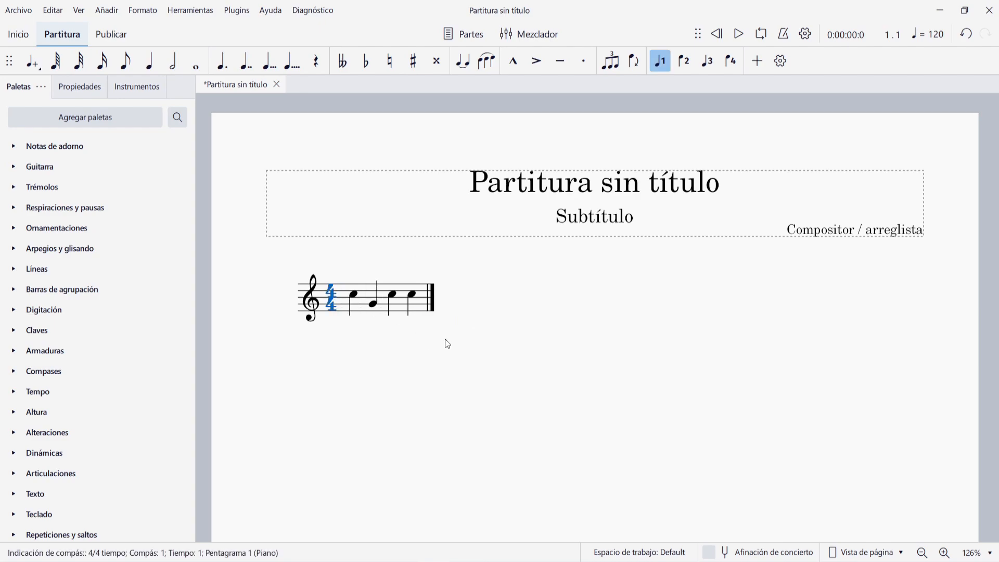
left_click(445, 340)
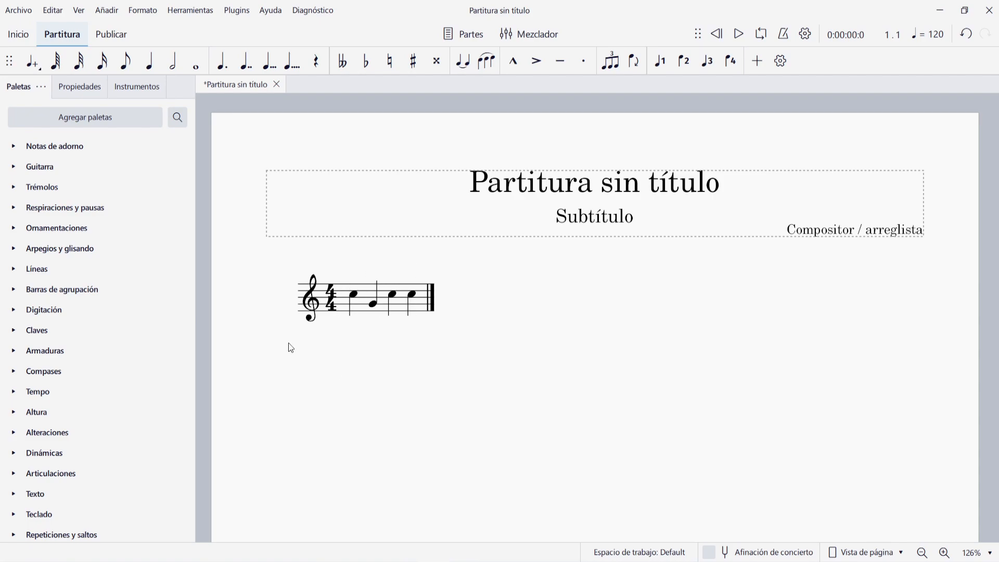
- Append 30 empty measures to the end of the score
key("alt+shift+b")
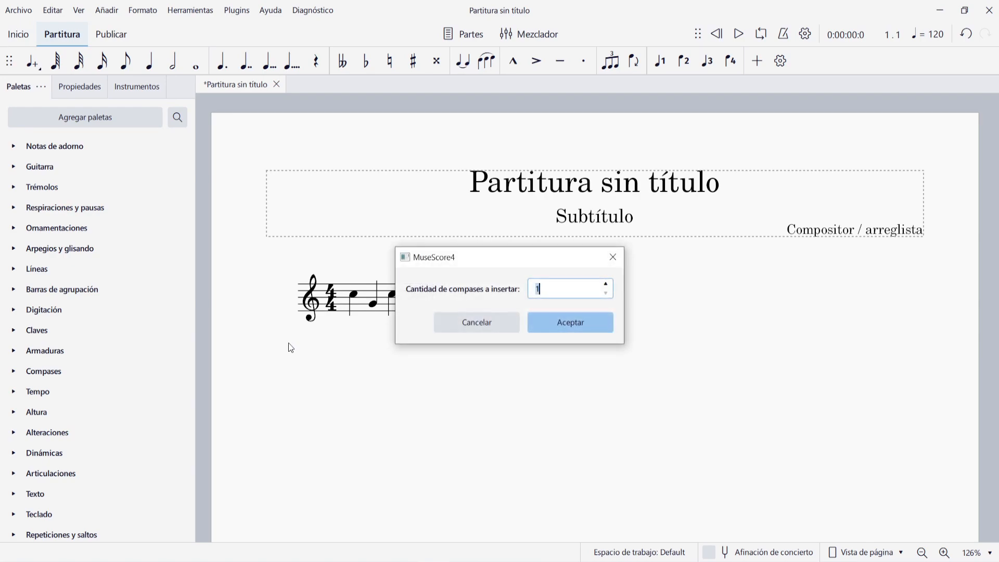
type("30")
left_click(546, 332)
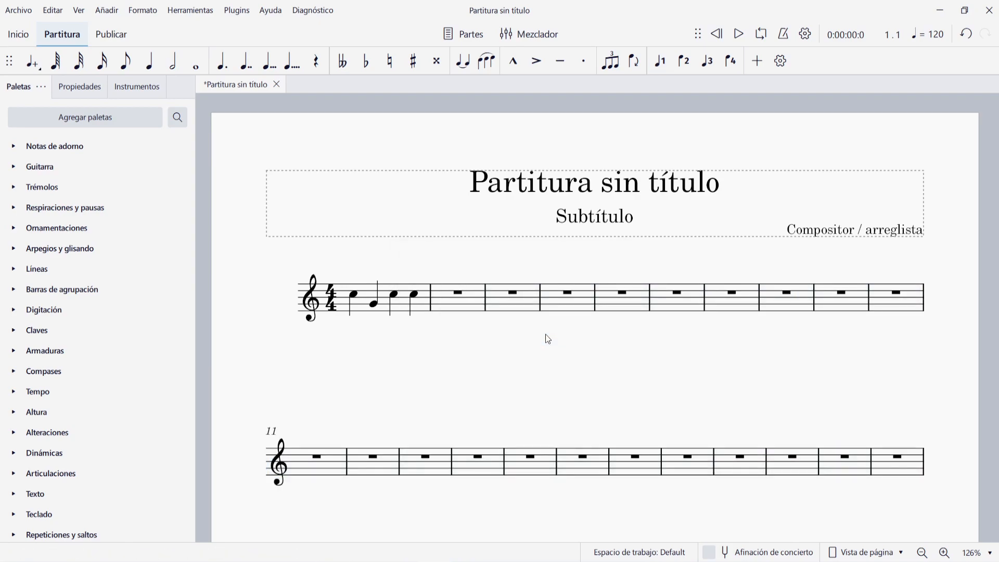
- Clear all the notes from the score, keeping the empty measures, and deselect everything
key("ctrl+a")
key("Delete")
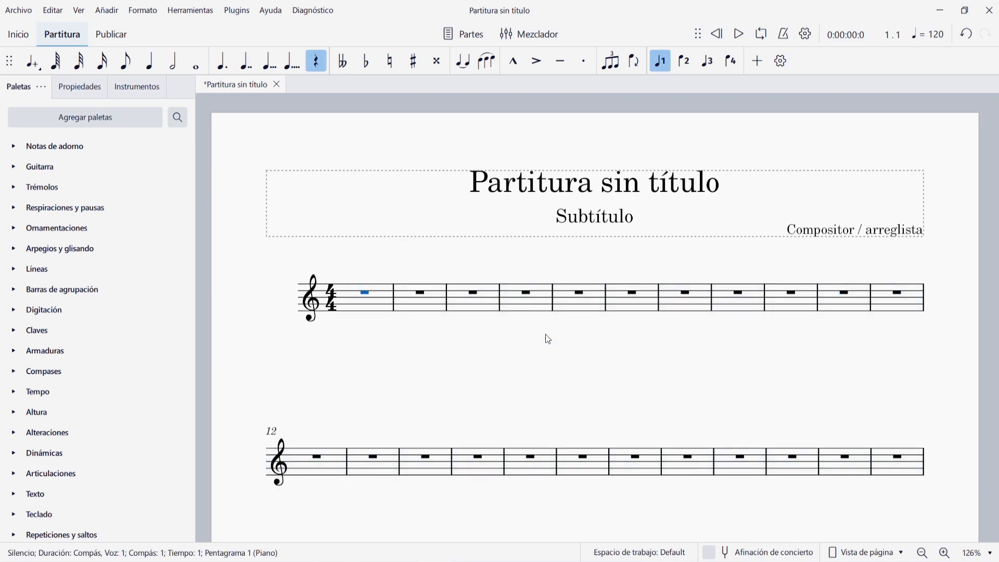
key("Escape")
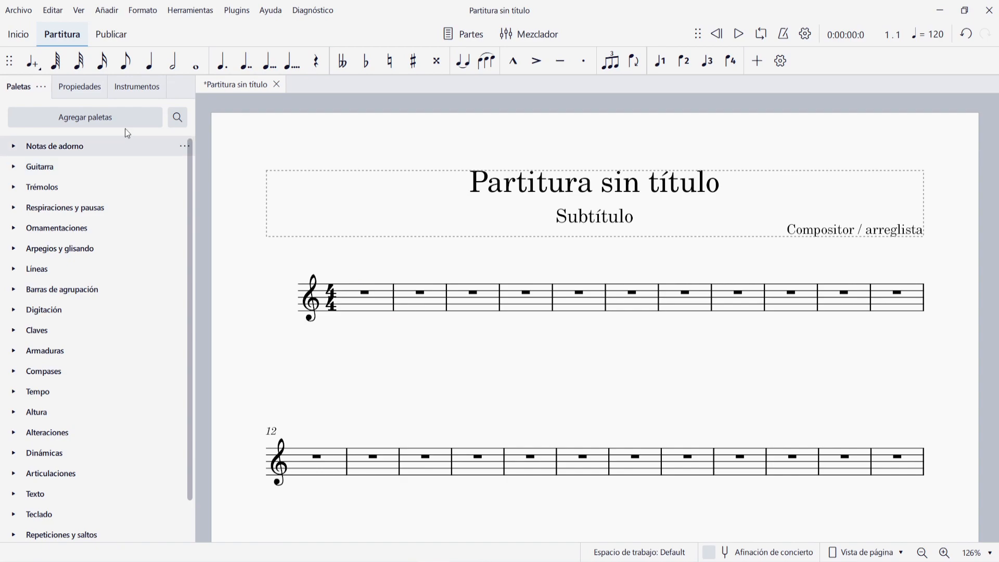
- Show the on-screen piano keyboard and switch note input to the Tiempo real (metrónomo) mode
left_click(33, 64)
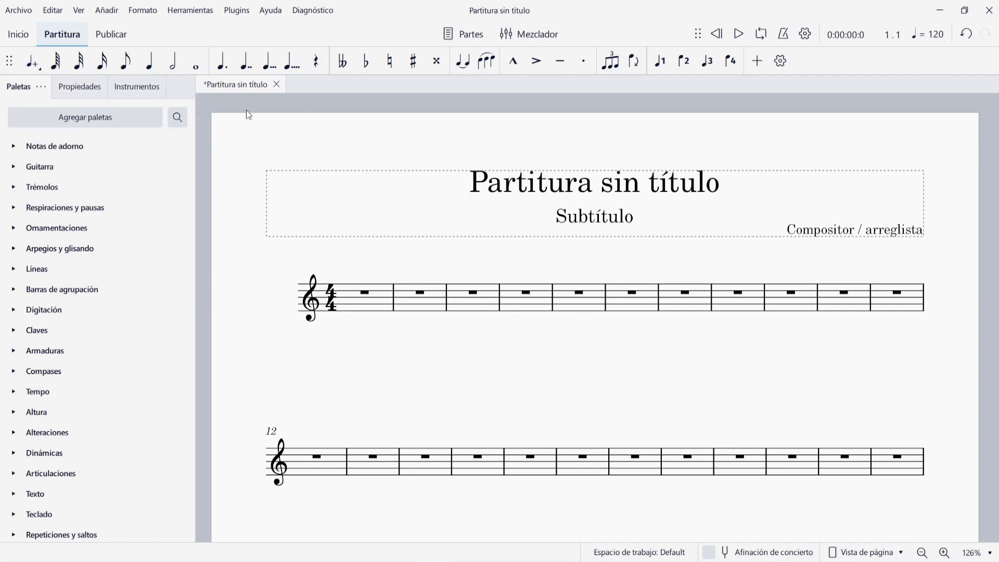
key("p")
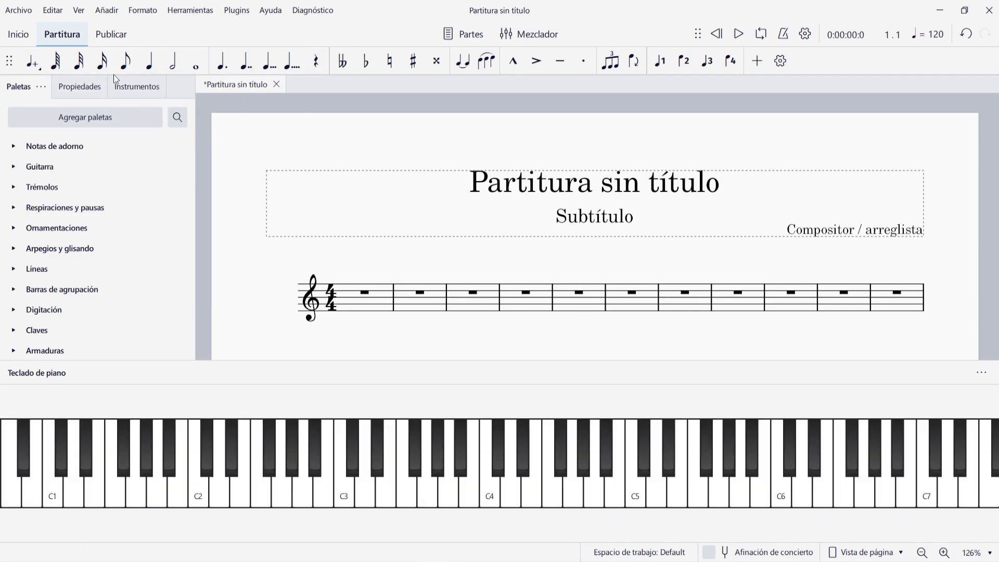
left_click(79, 11)
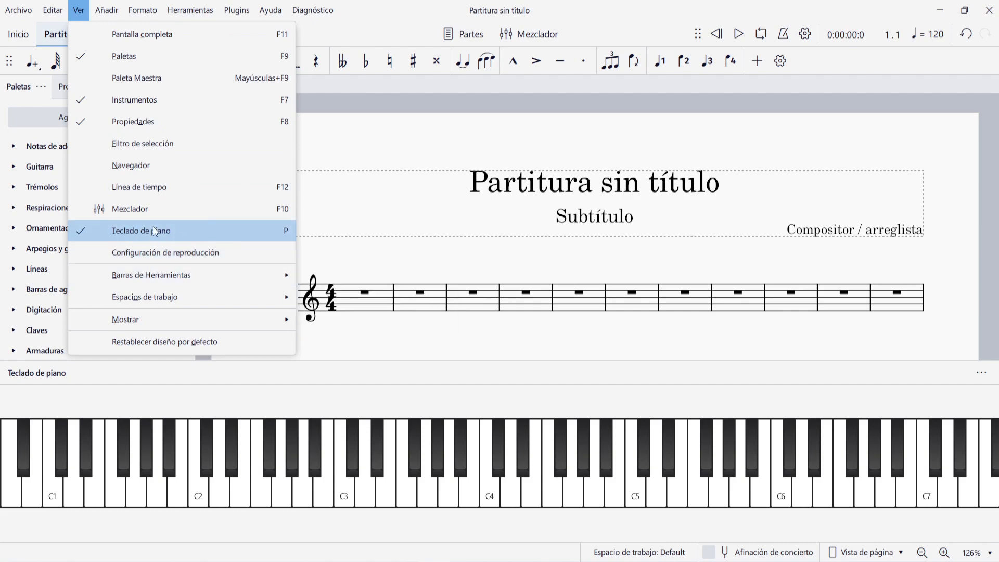
left_click(342, 110)
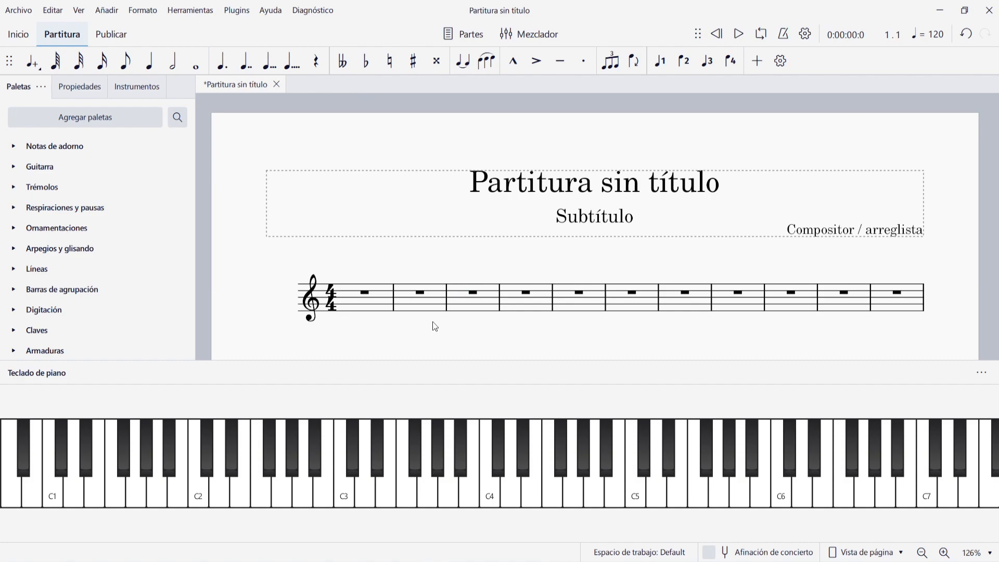
left_click(40, 65)
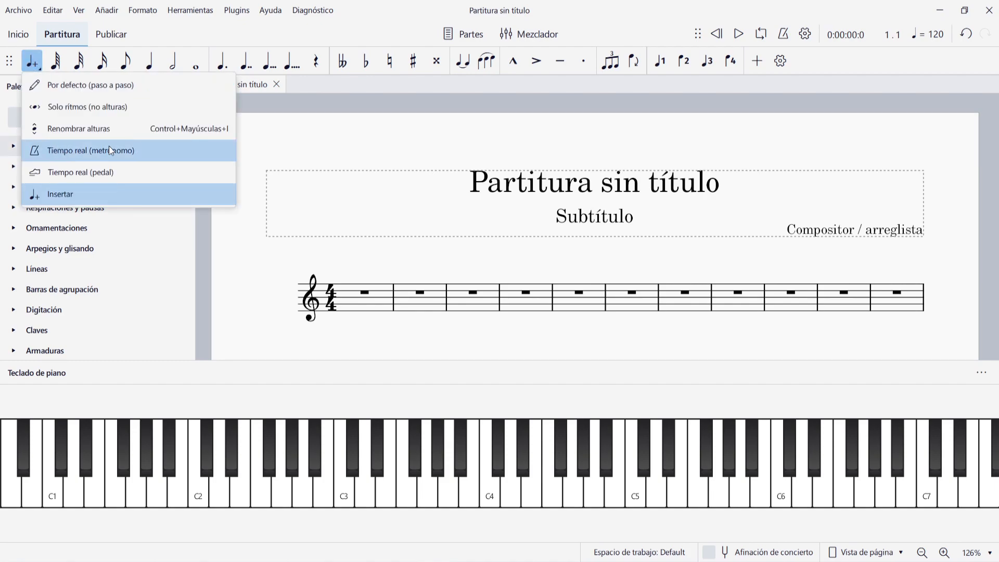
left_click(89, 149)
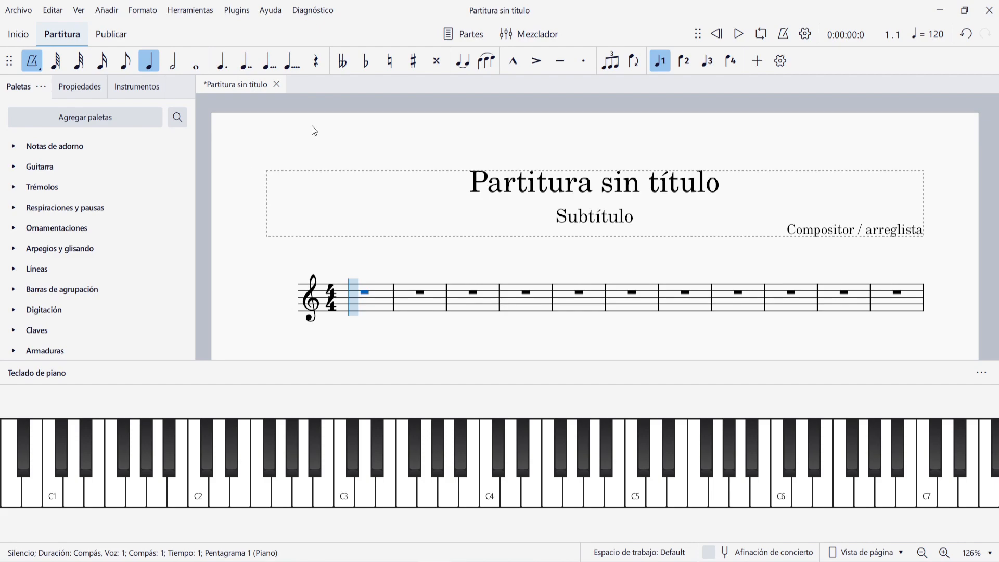
- Set the delay between notes in automatic real-time mode to 999 ms in the note input preferences and accept
left_click(48, 15)
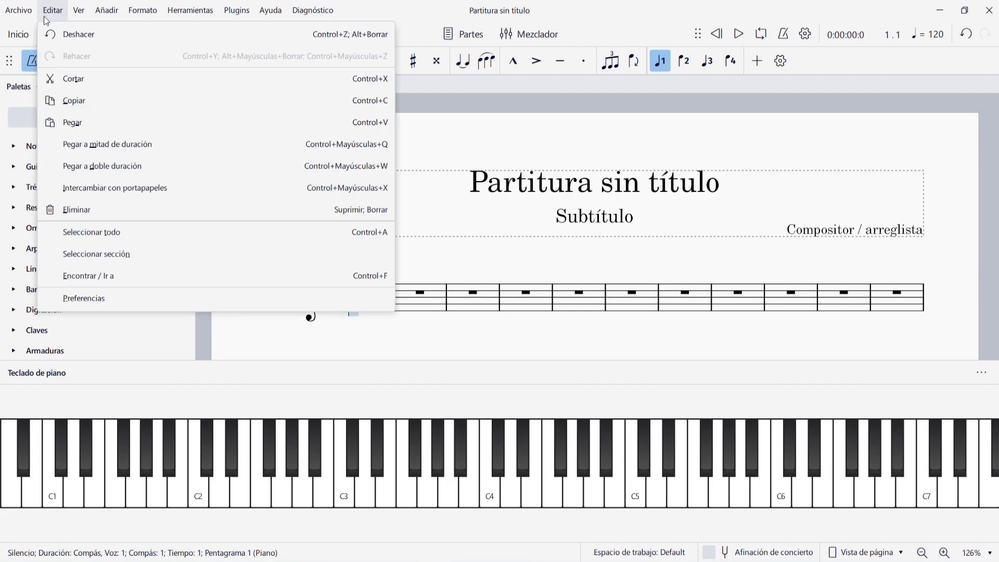
left_click(106, 299)
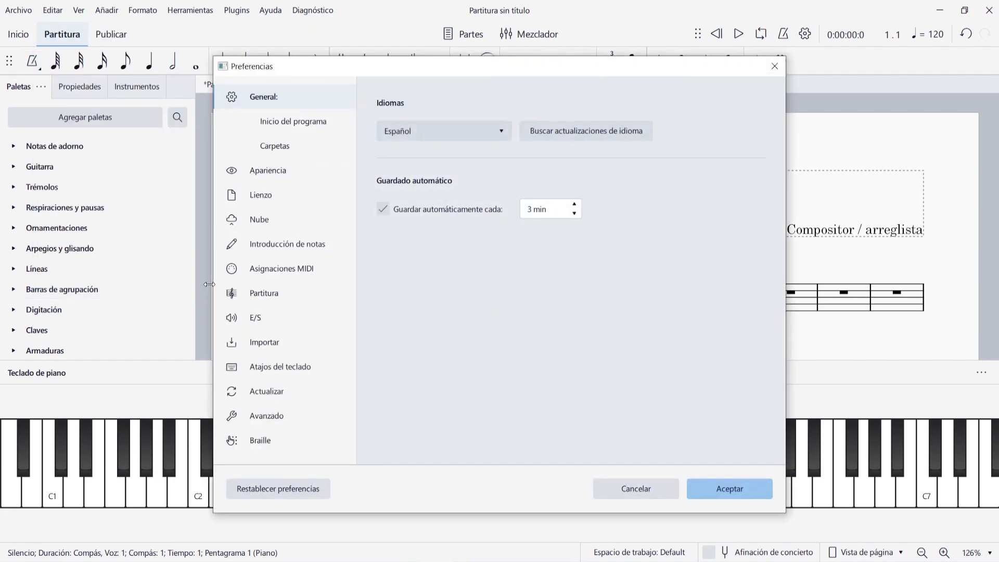
left_click(259, 242)
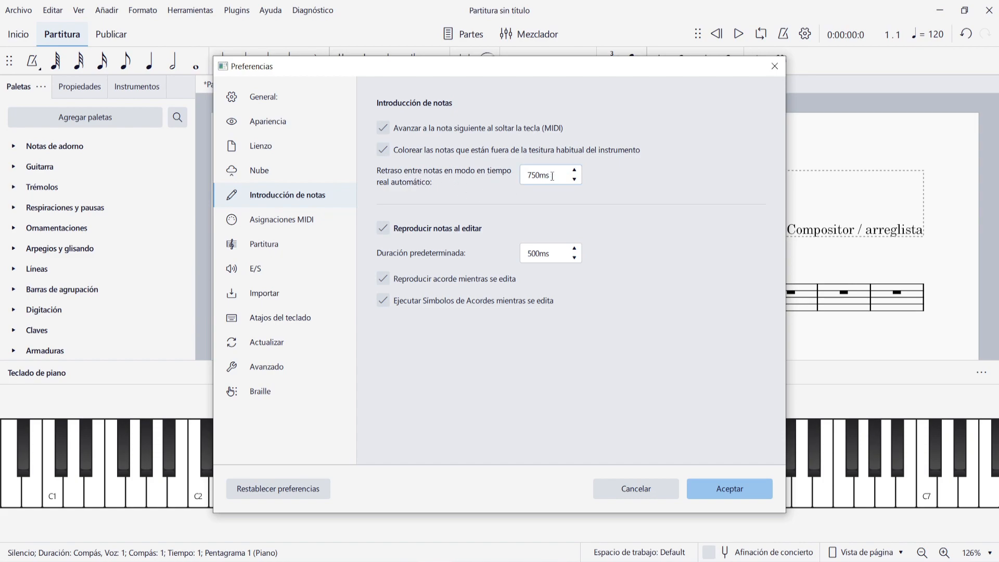
left_click_drag(552, 176, 504, 185)
left_click(666, 190)
double_click(535, 175)
type("999")
left_click(740, 491)
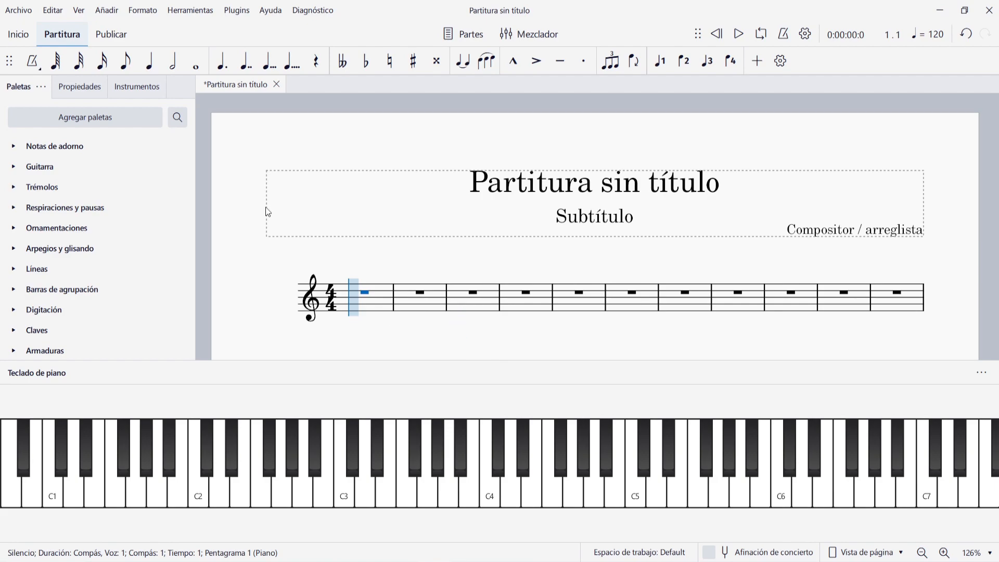
- Enter quarter notes C4, D4, E4 and F4 in measure 1 in real time with the piano keyboard
left_click(151, 64)
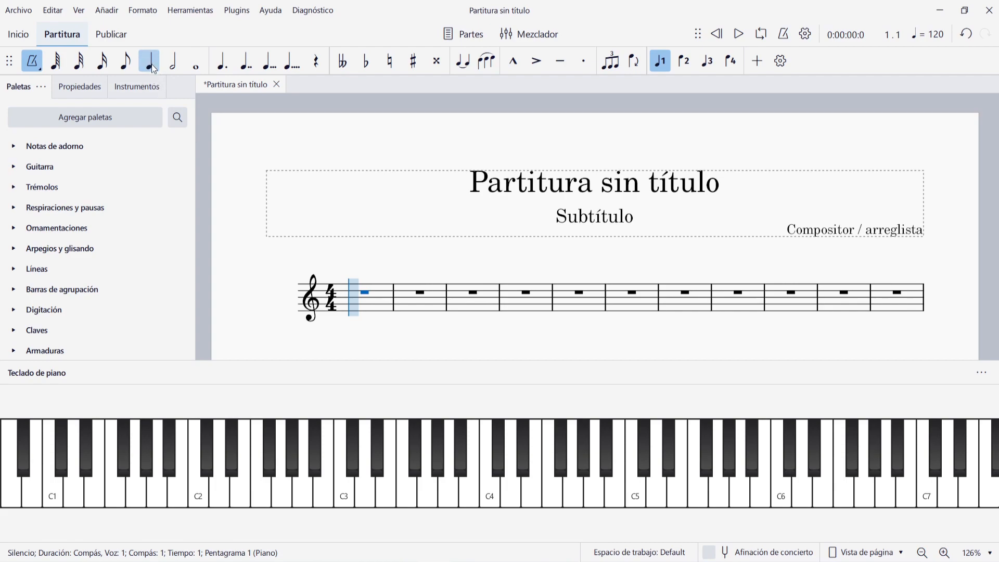
key("ctrl+z")
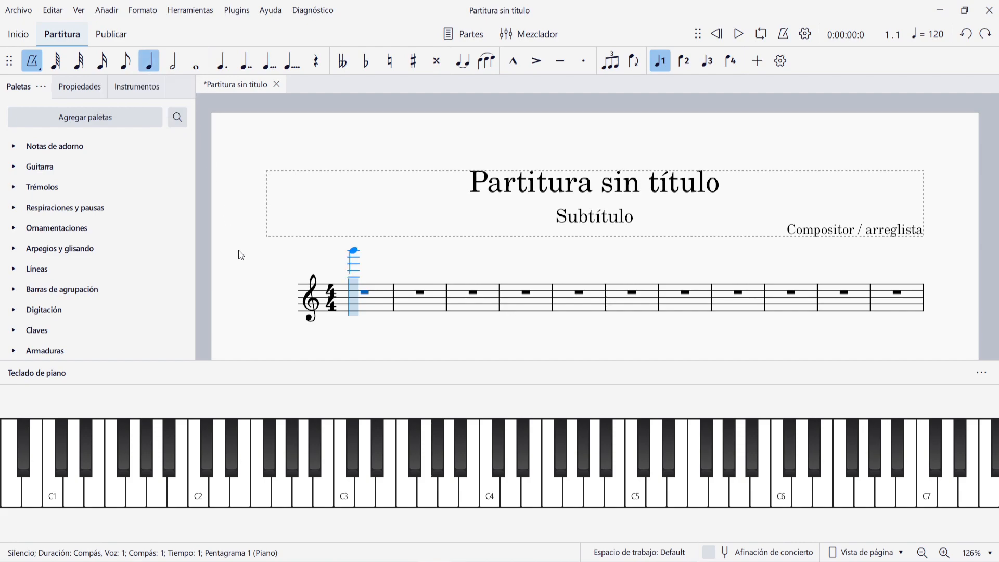
left_click(489, 501)
key("t")
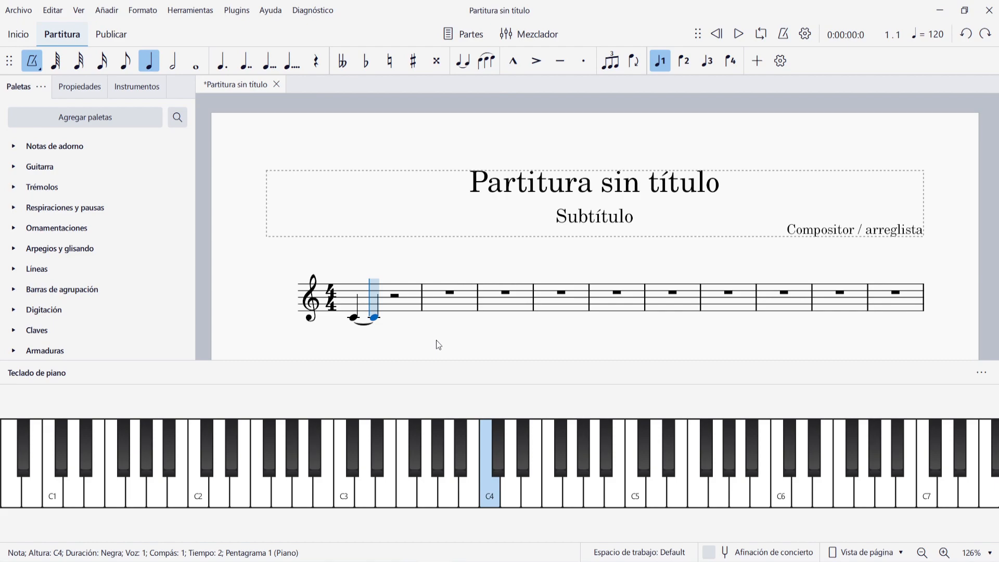
left_click(516, 496)
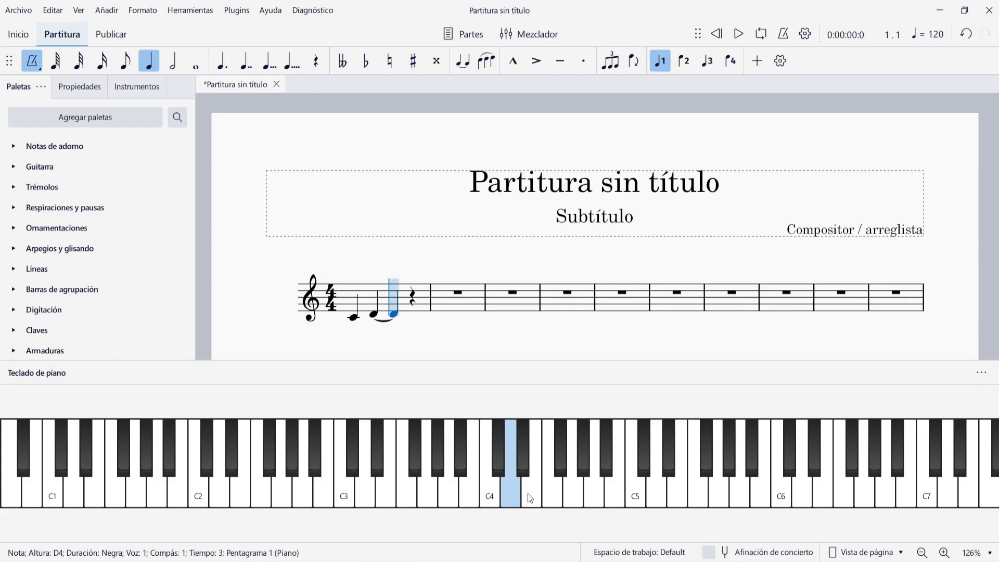
left_click(529, 496)
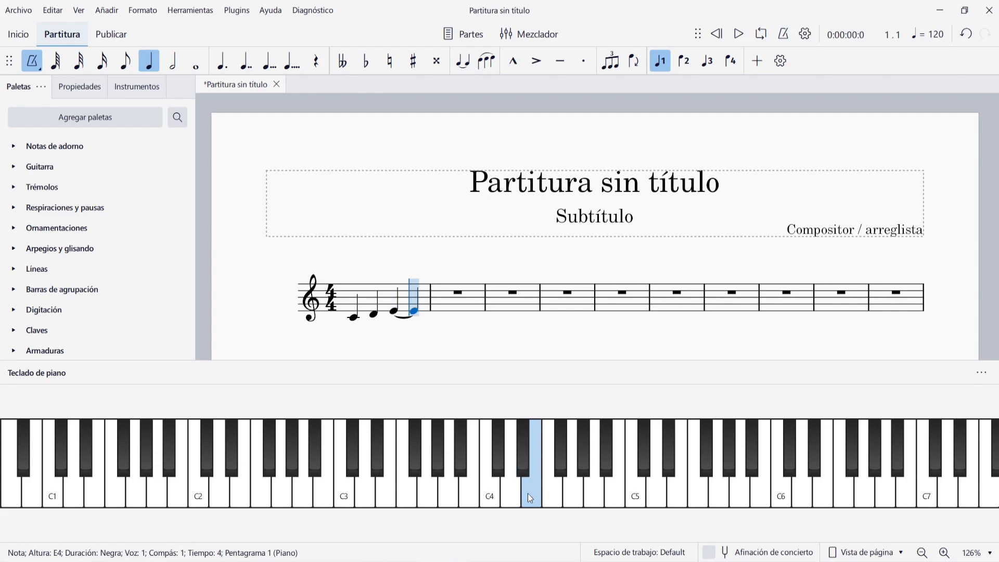
left_click(551, 496)
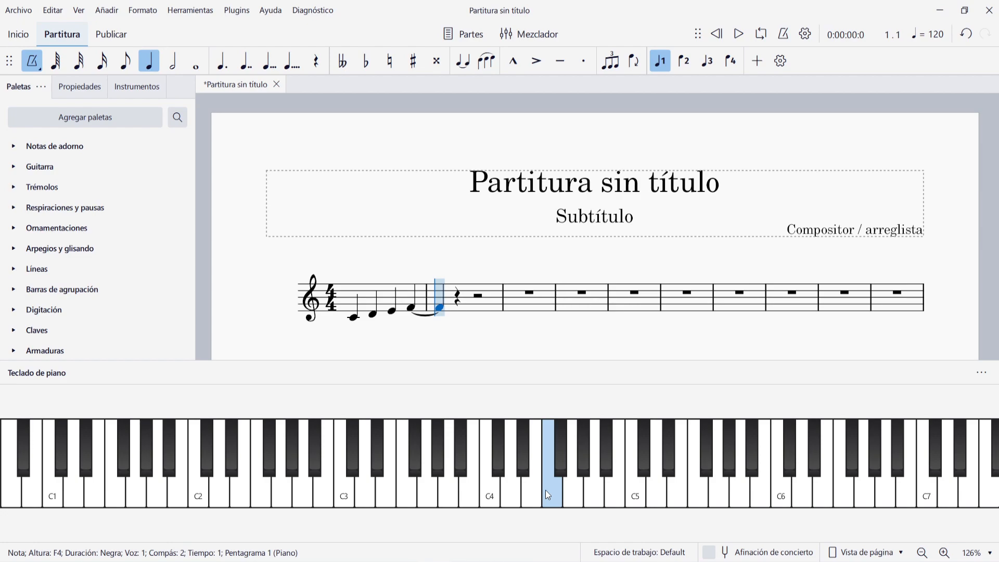
- Fill measure 2 with half notes C4 and D4, holding each piano key for two beats
left_click(491, 500)
left_click(490, 499)
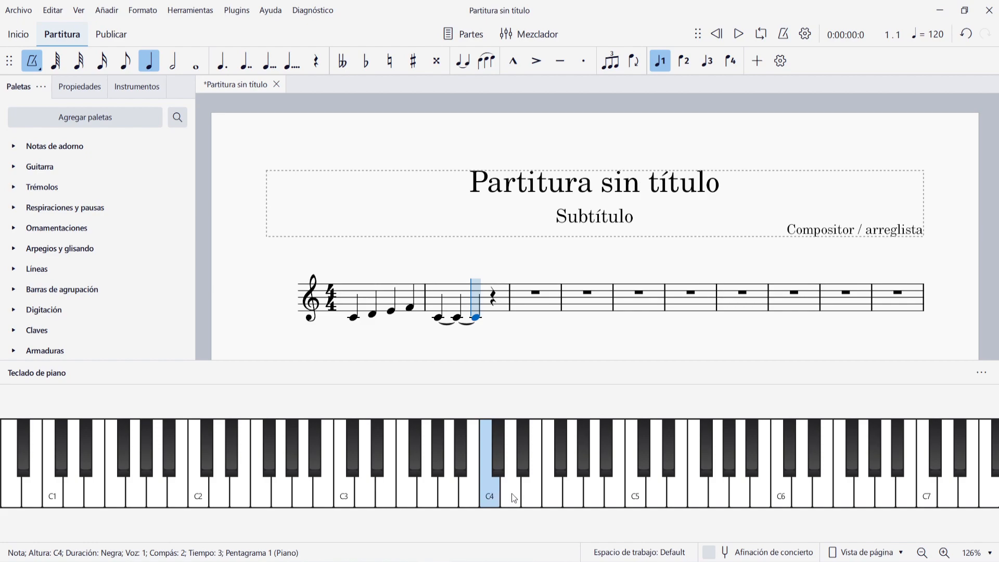
left_click(511, 494)
left_click(511, 494)
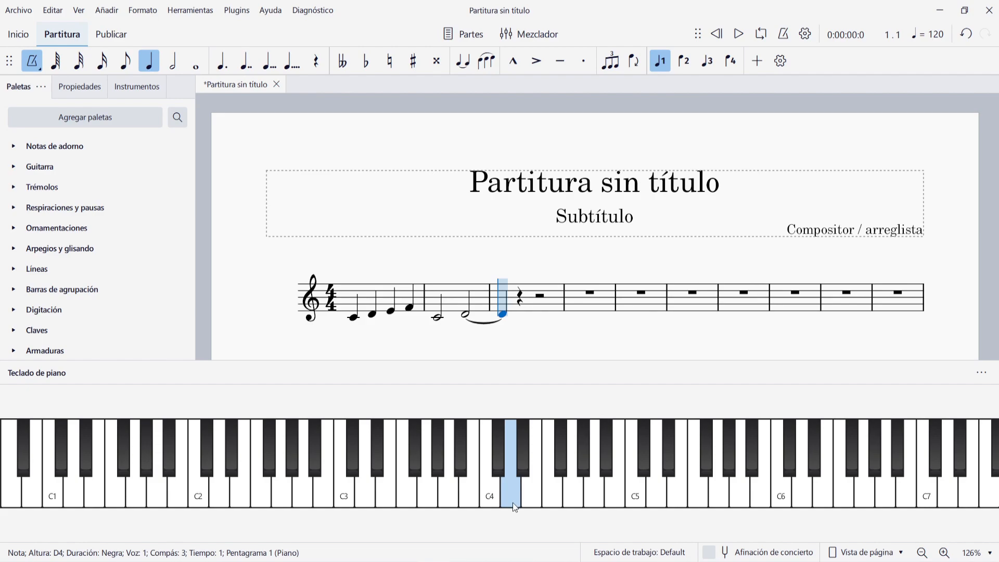
- Fill measure 3 with a dotted half note C4 held for three beats and a quarter note D4
left_click(490, 497)
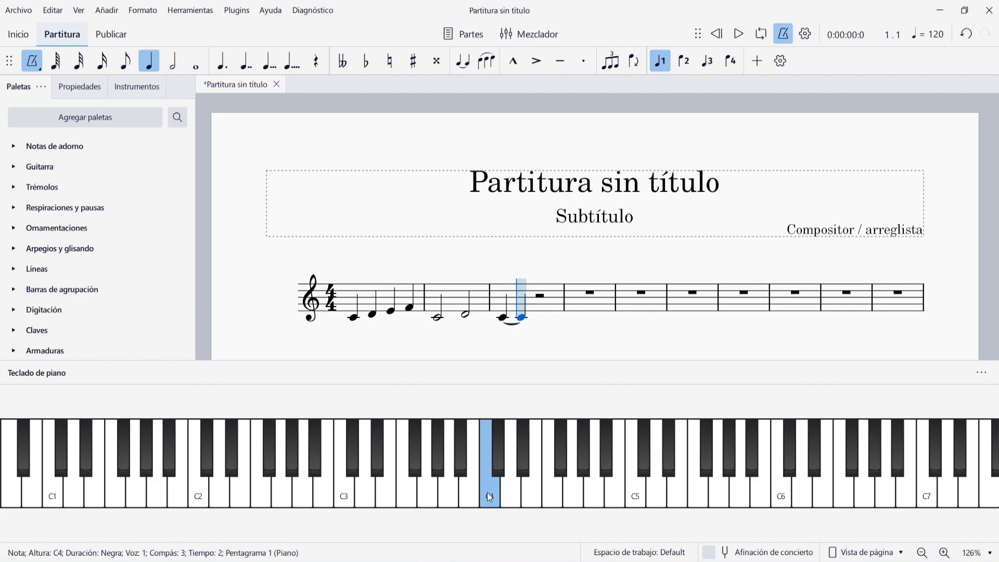
left_click(489, 497)
left_click(490, 497)
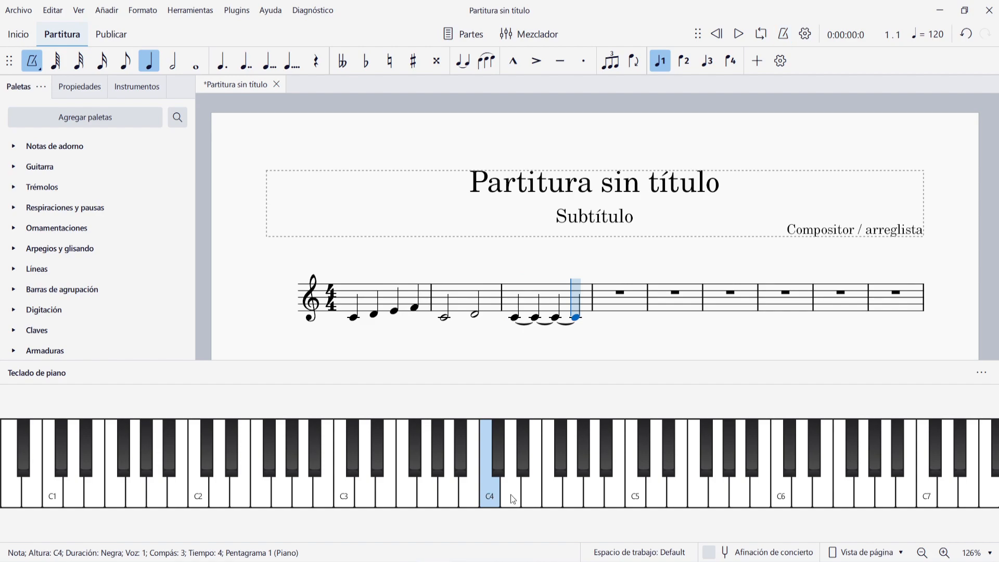
left_click(511, 495)
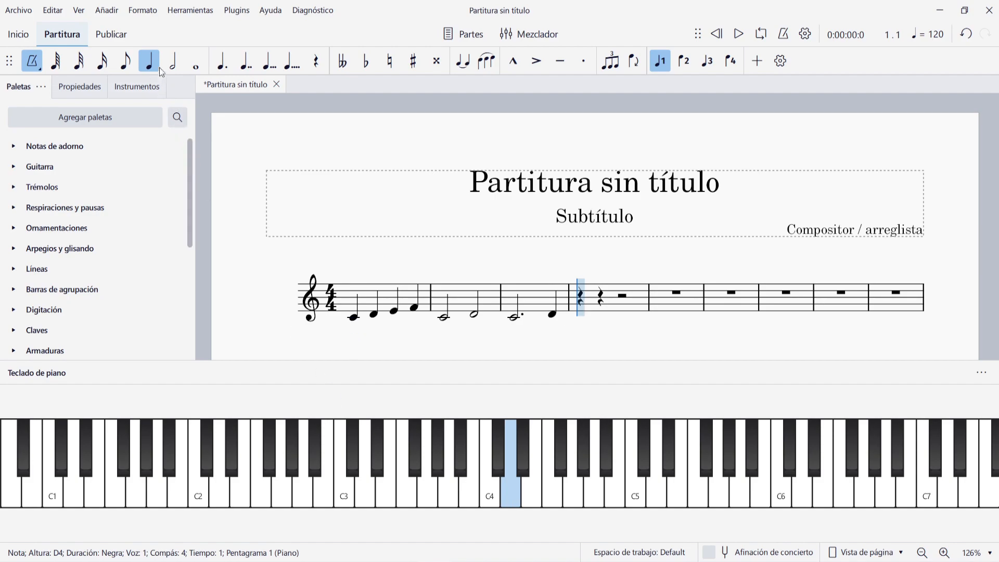
- Set the input duration to an eighth note and clear all notes from the score
left_click(127, 66)
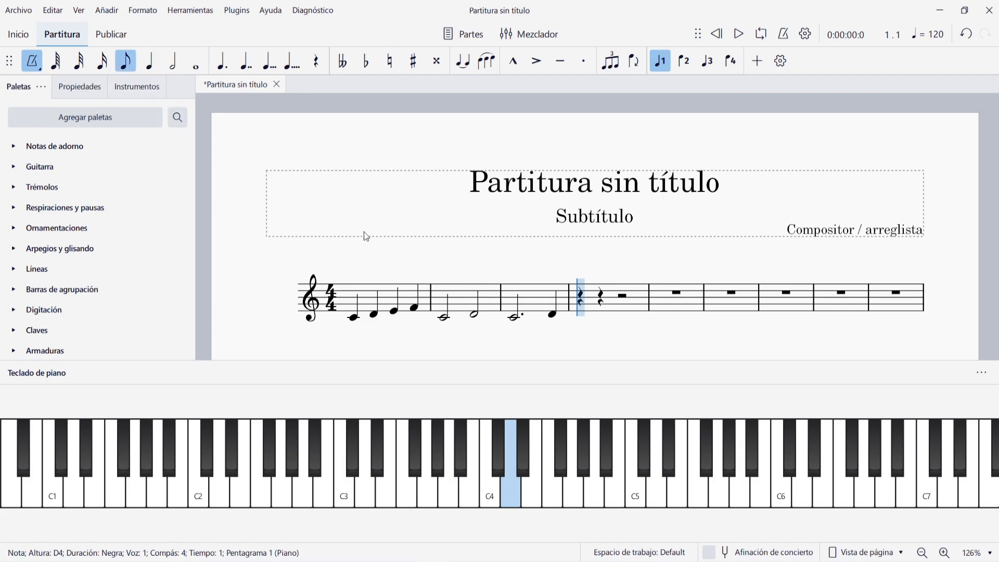
key("ctrl+a")
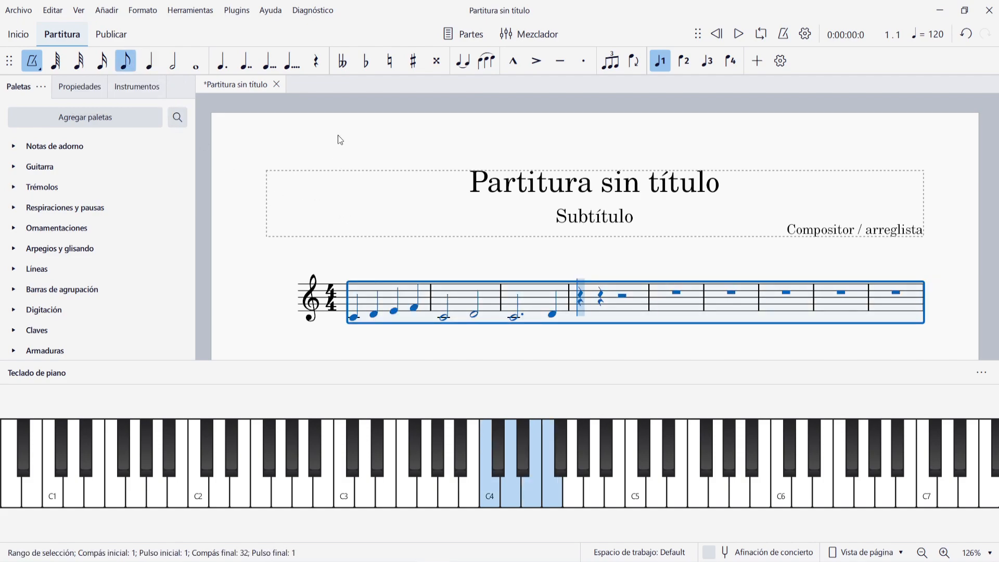
key("Delete")
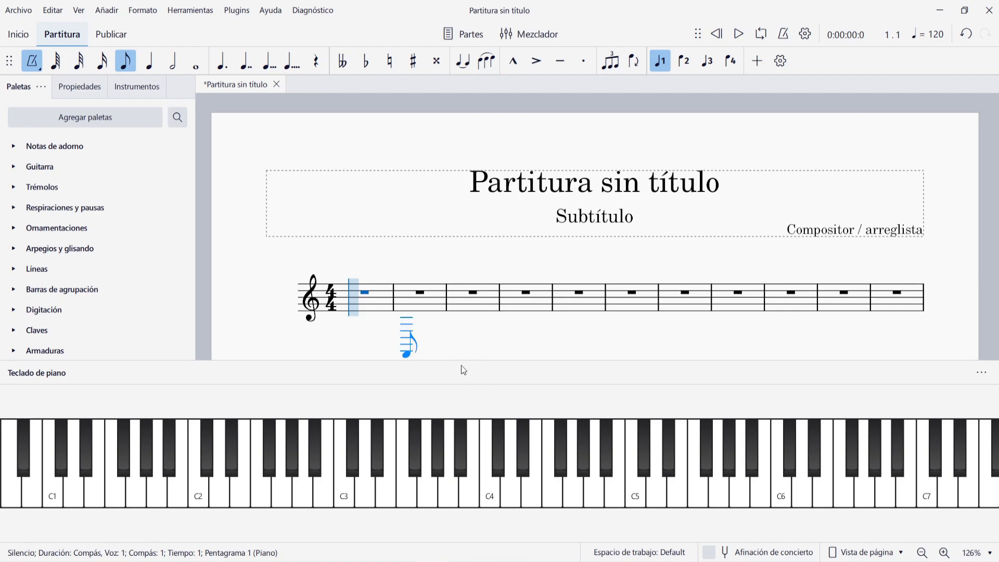
- Fill measure 1 in real time with an eighth C4, quarter D4, E4 held for two beats and eighth F4
left_click(488, 499)
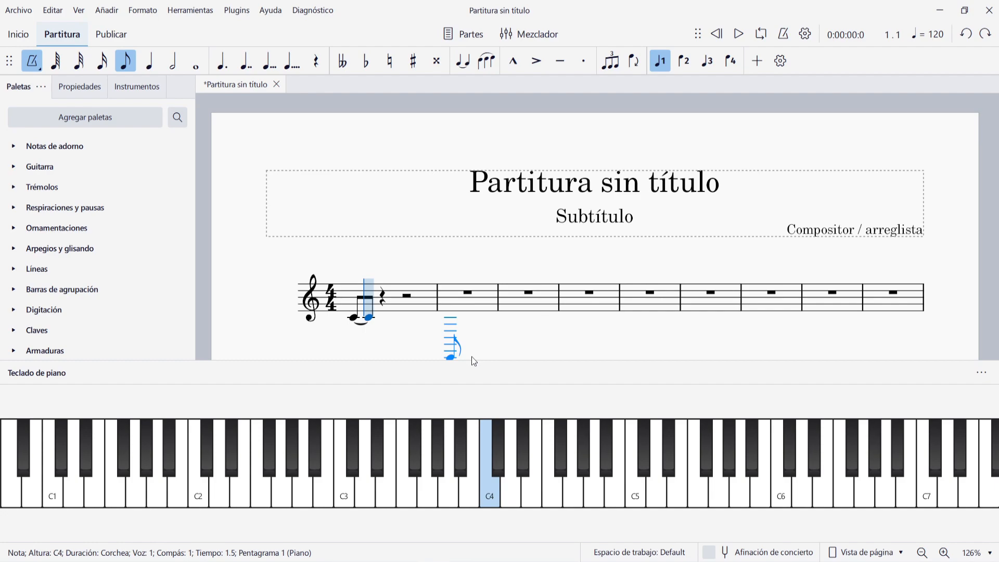
left_click(514, 500)
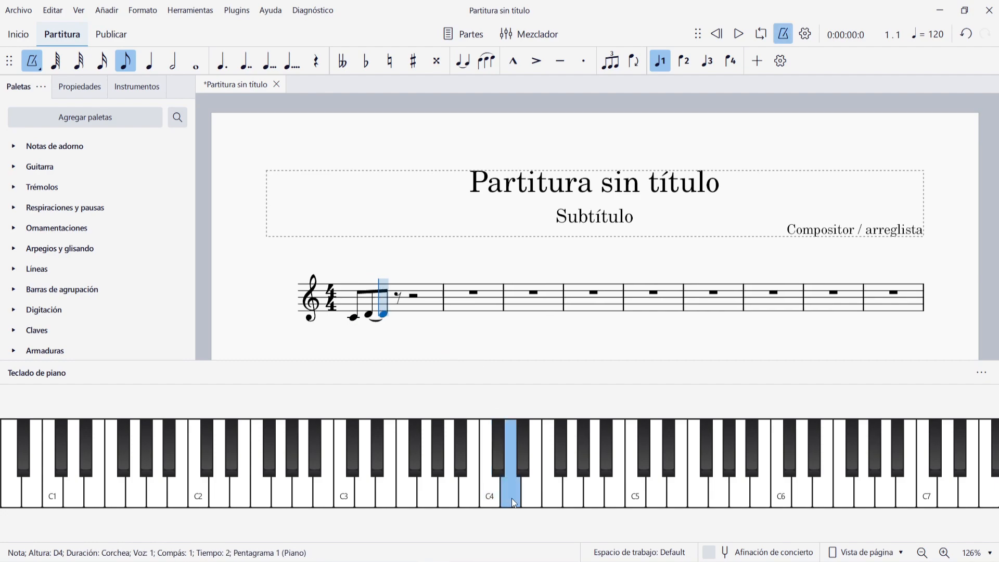
left_click(512, 501)
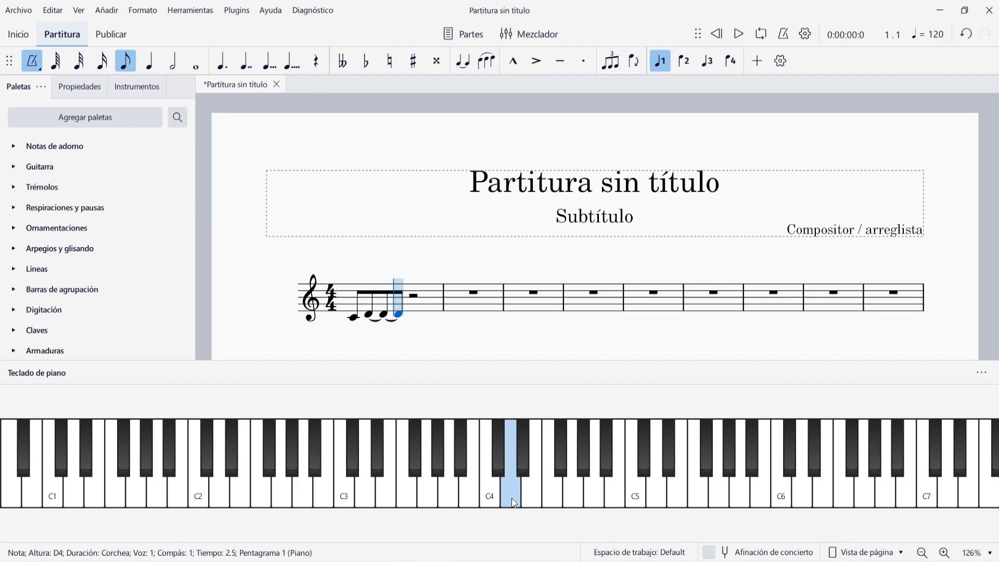
left_click(530, 498)
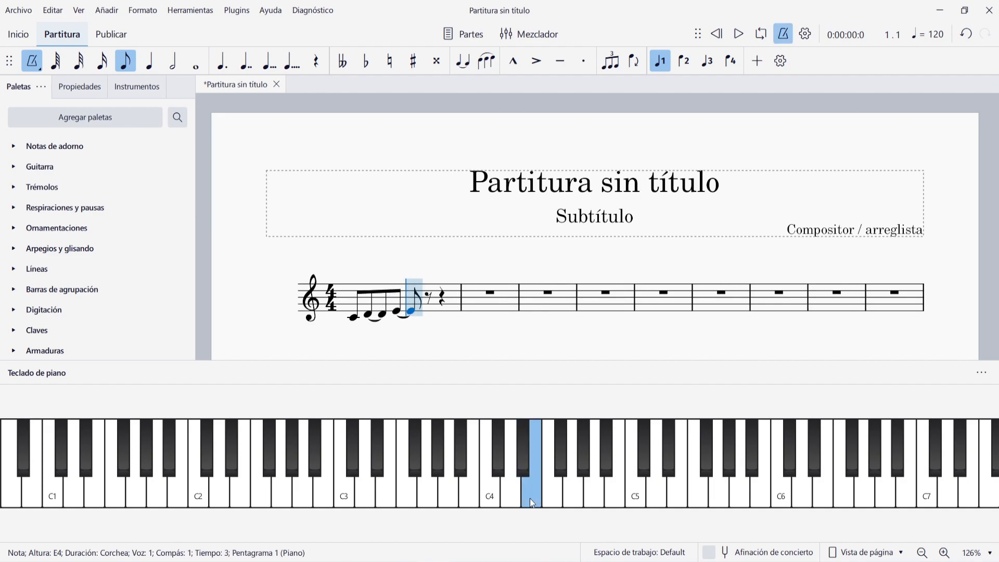
left_click(530, 498)
left_click(530, 503)
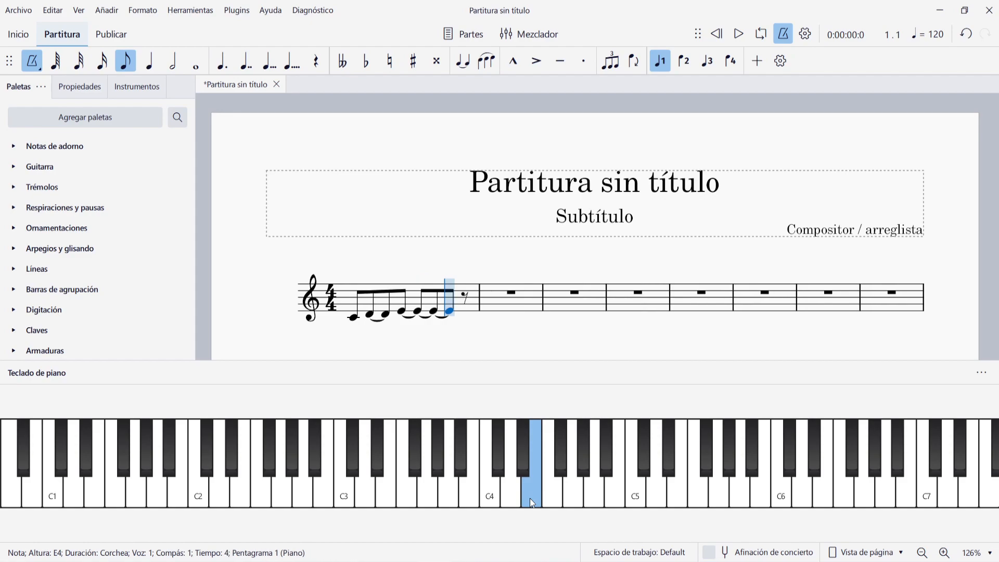
left_click(530, 500)
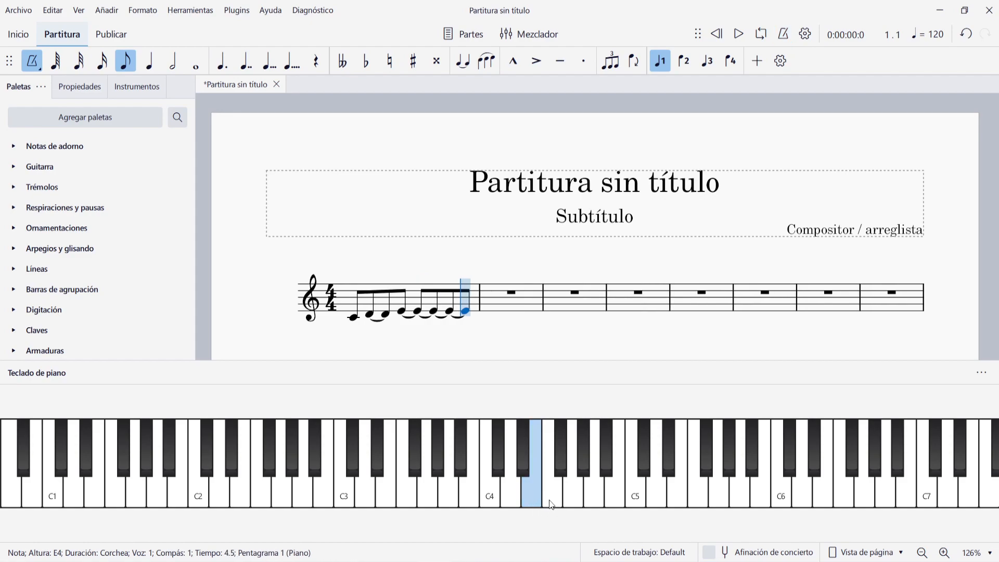
left_click(552, 498)
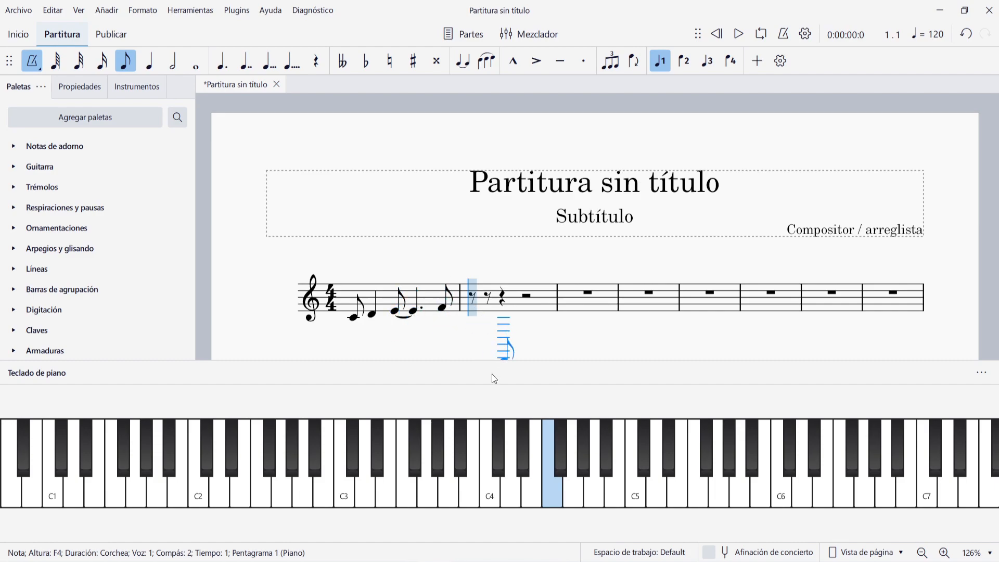
- Fill measure 2 with a dotted quarter C4 and a D4 held to the barline, removing the D4 overrun in measure 3
left_click(489, 499)
left_click(489, 499)
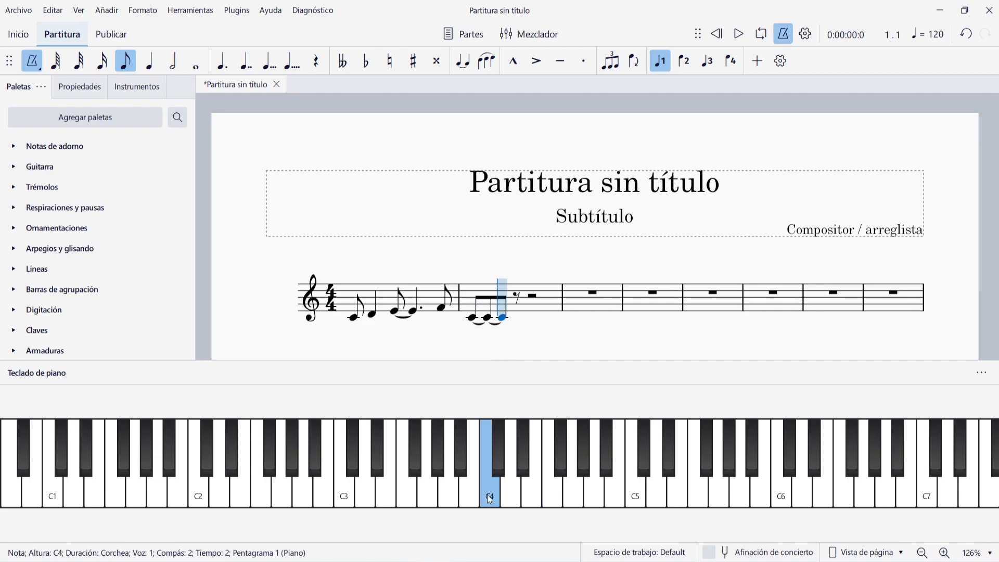
left_click(489, 499)
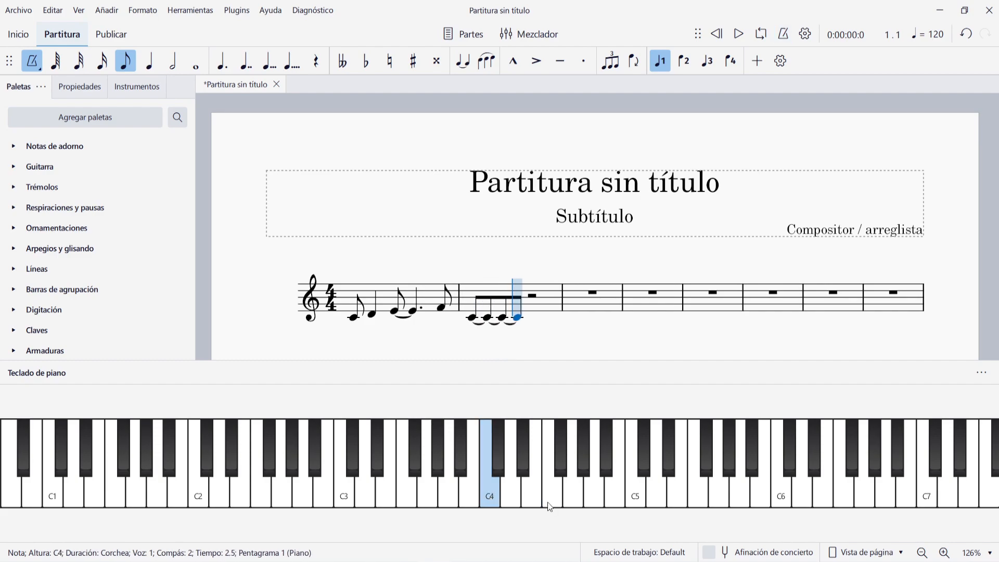
left_click(512, 500)
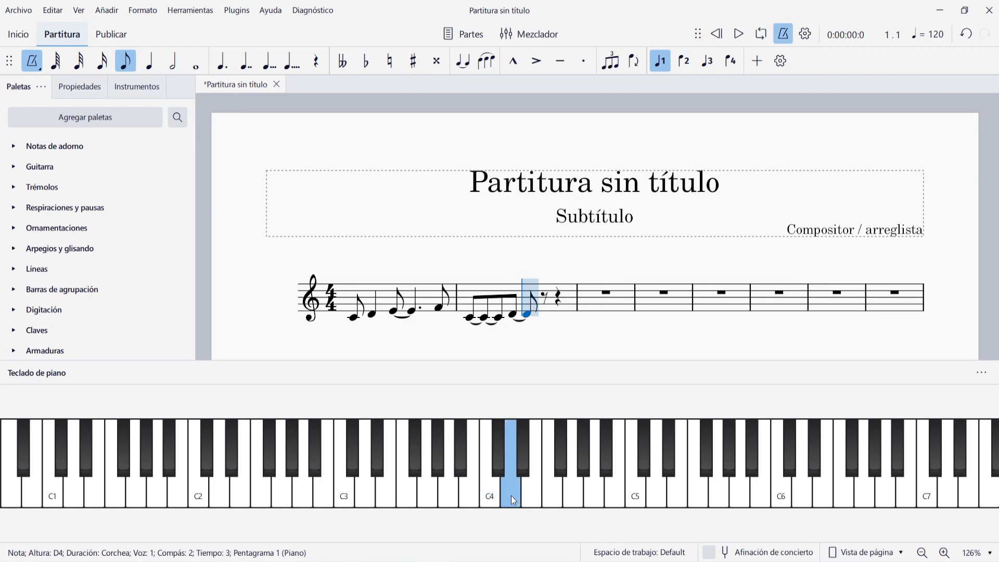
left_click(514, 501)
left_click(514, 500)
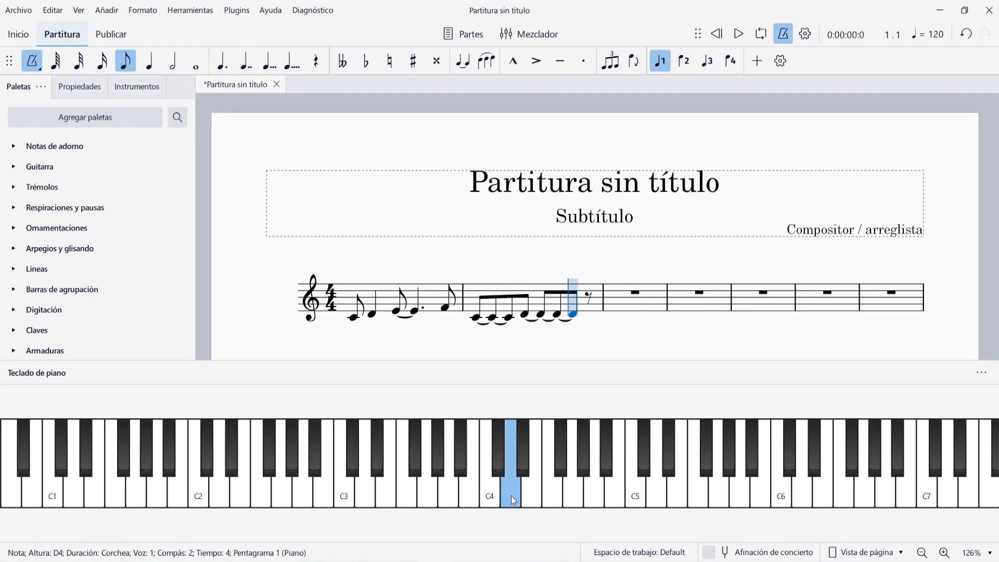
left_click(514, 500)
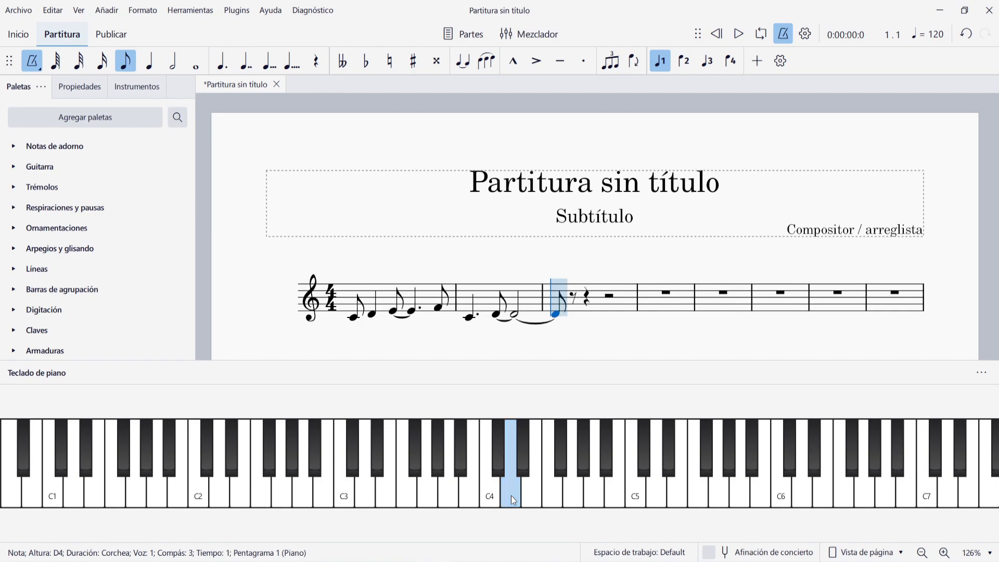
key("Delete")
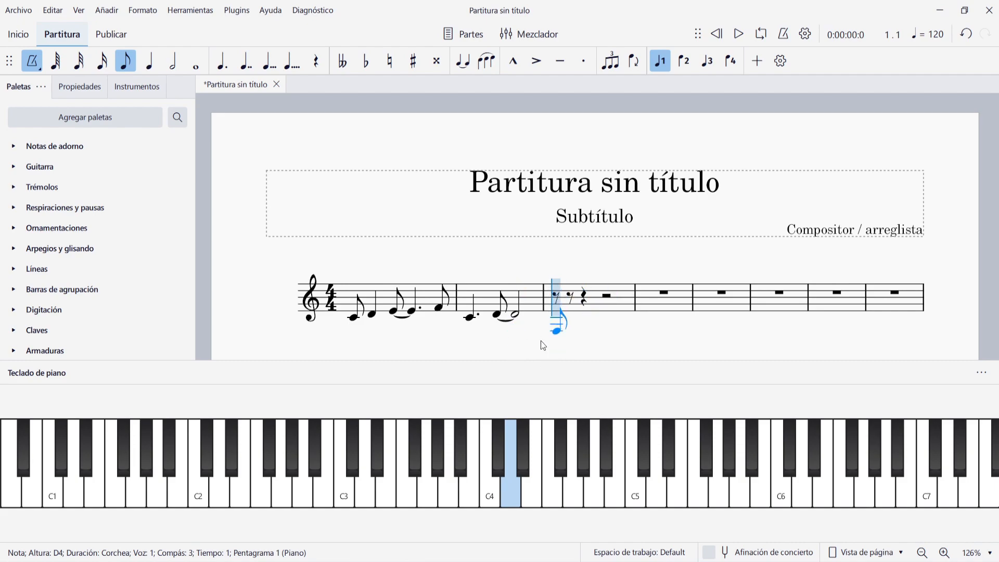
- Enter eighth notes C4 on beat 1 and the second half of beat 2 in measure 3, removing any excess held notes
left_click(491, 501)
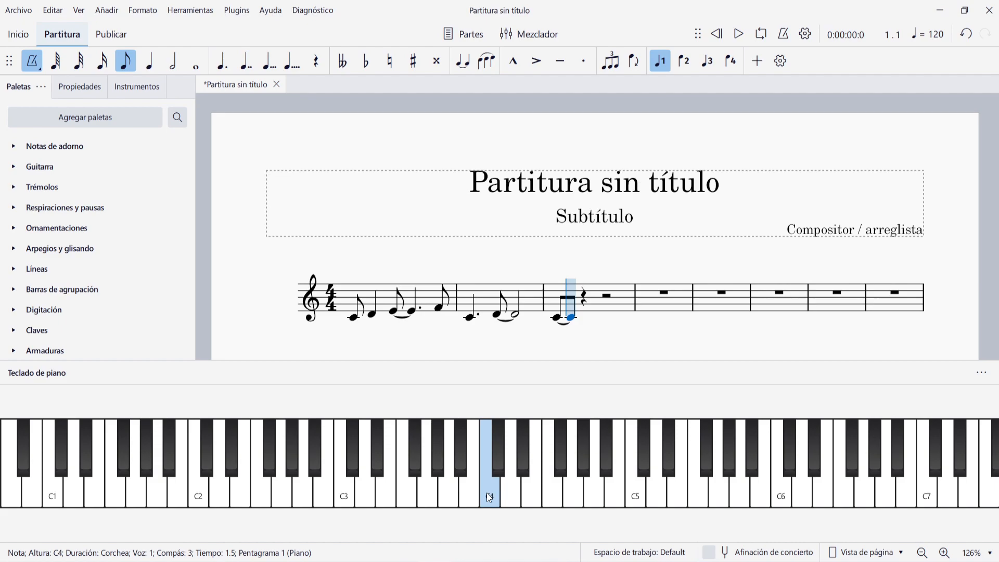
left_click(489, 498)
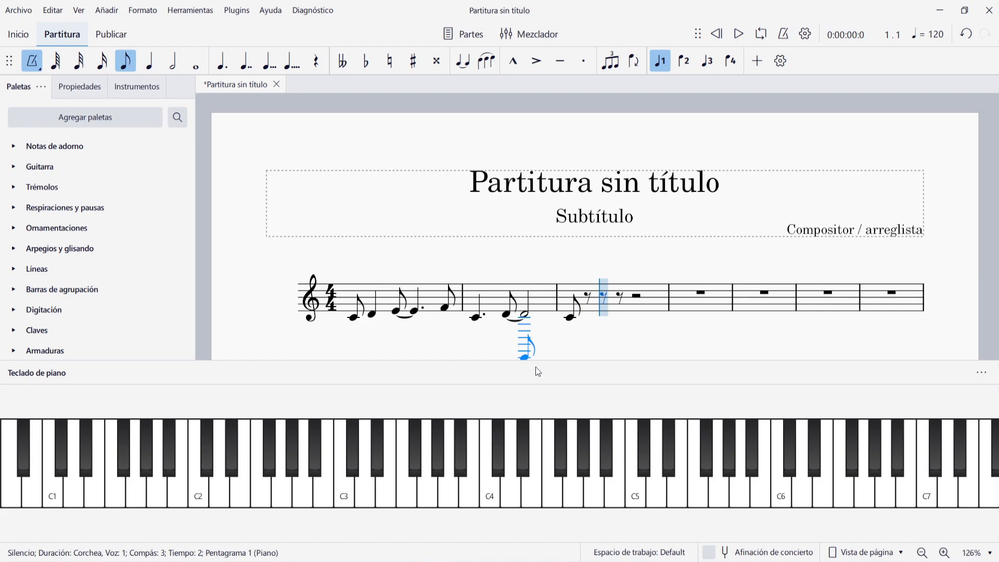
left_click(493, 499)
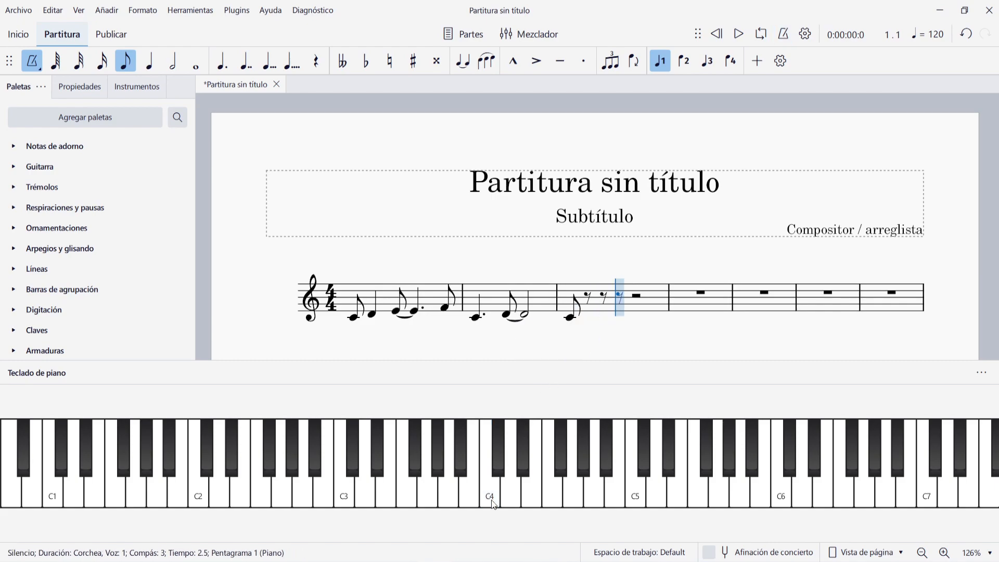
left_click(494, 501)
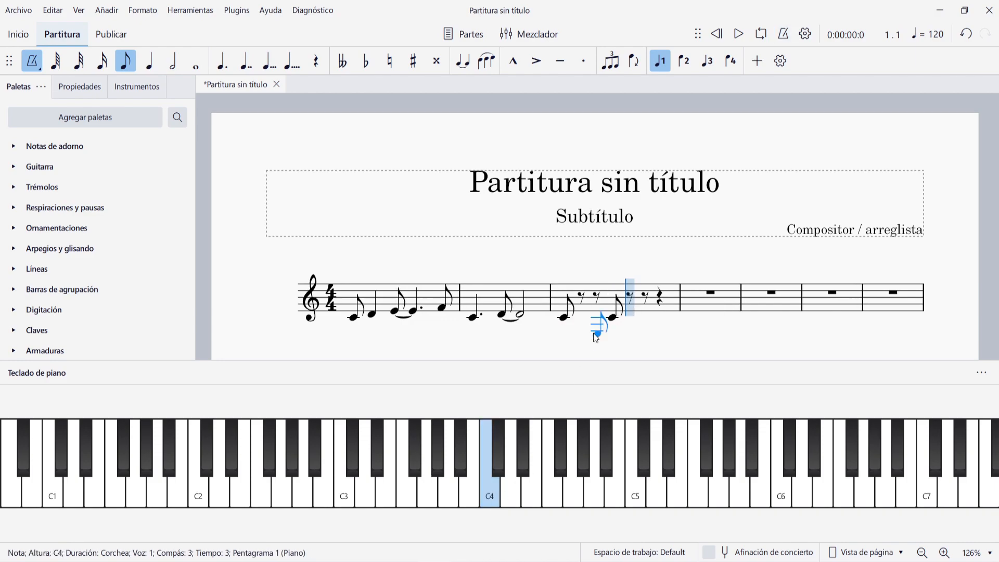
key("ctrl+z")
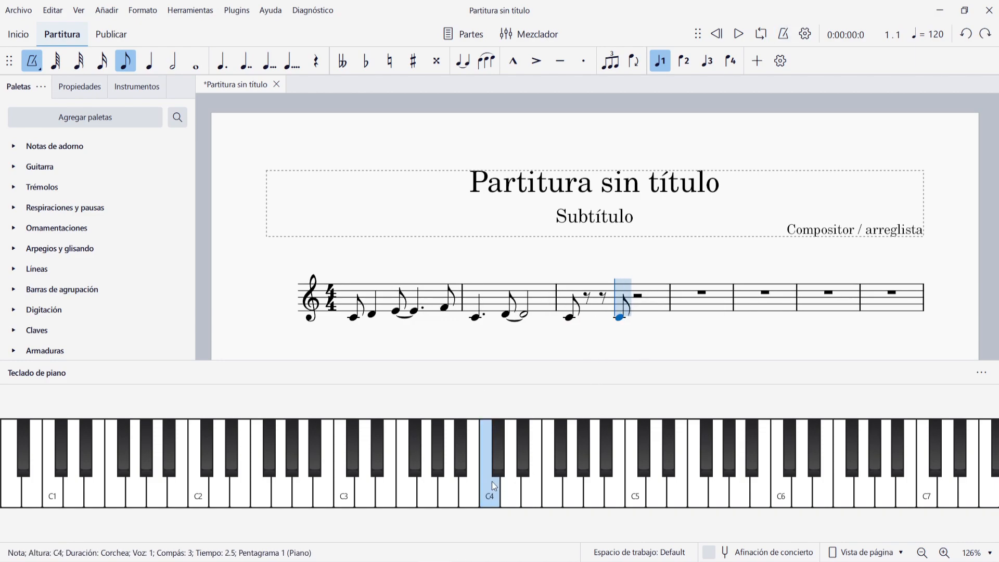
key("ctrl+y")
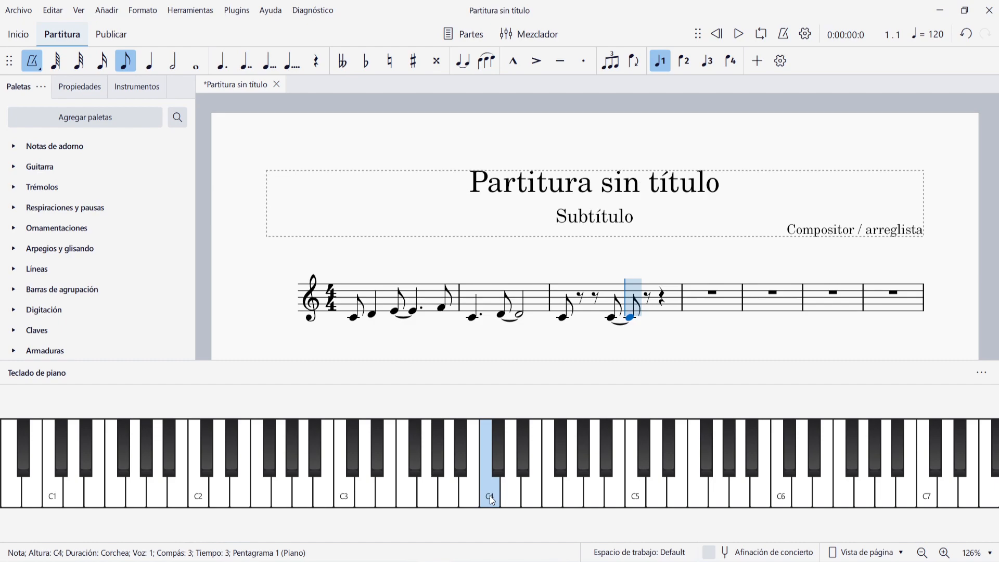
key("Delete")
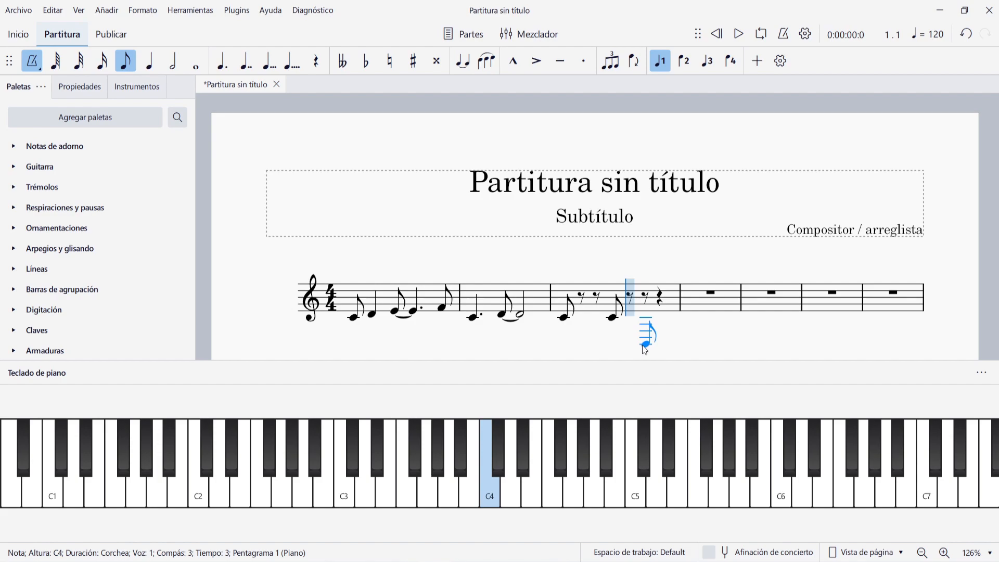
- Clear all notes from the score and switch the note input mode to real time with pedal (Tiempo real (pedal))
key("Escape")
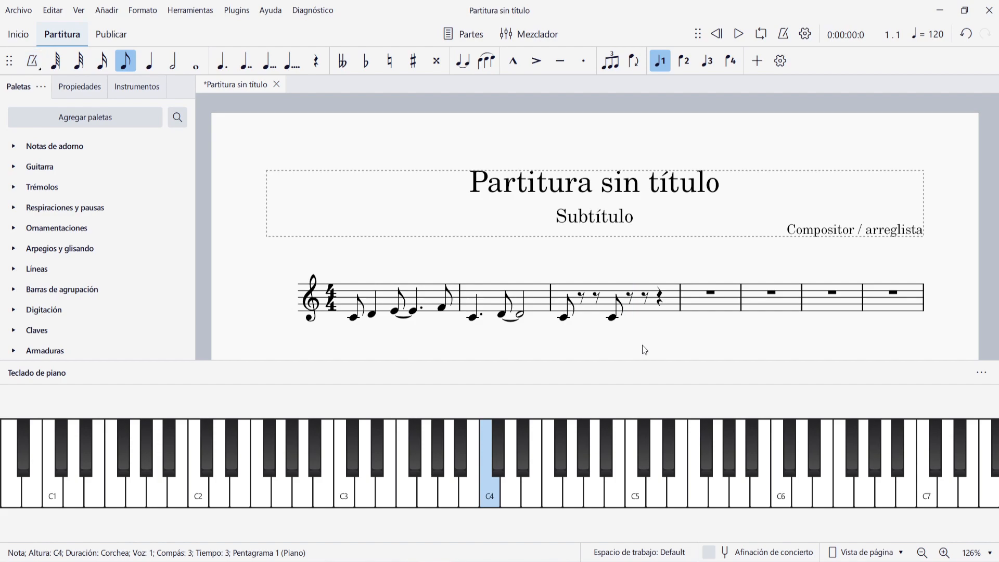
key("ctrl+a")
key("Delete")
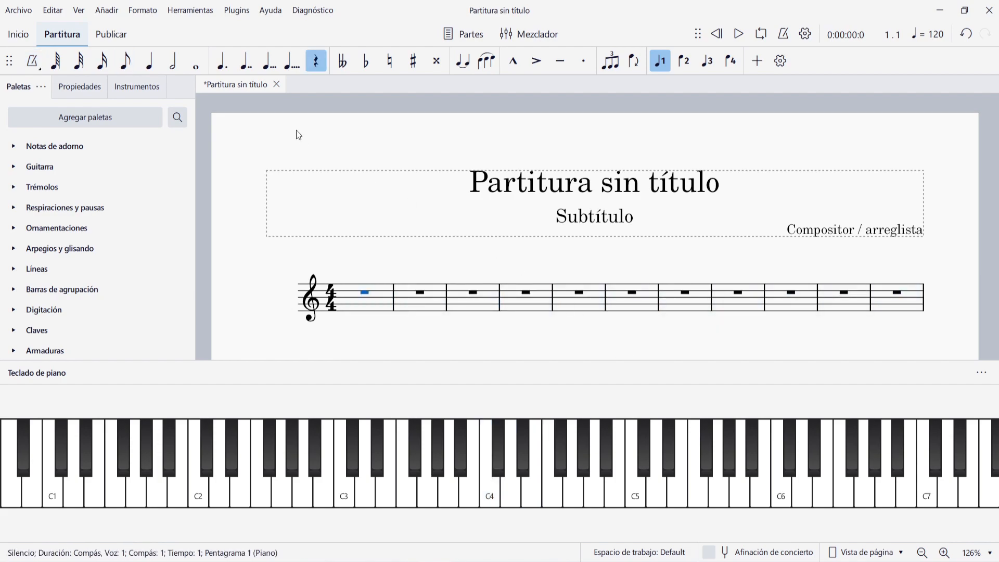
left_click(38, 66)
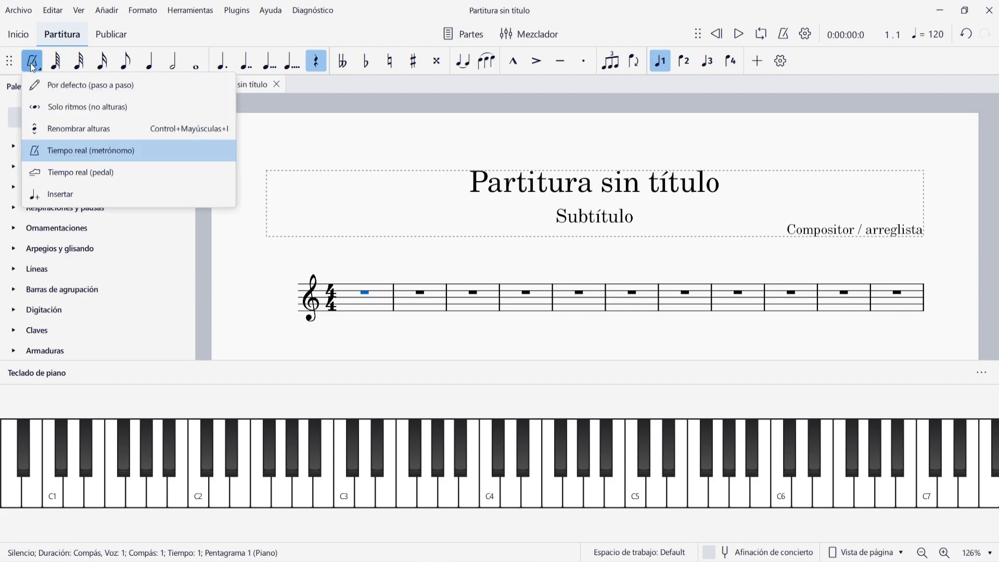
left_click(78, 173)
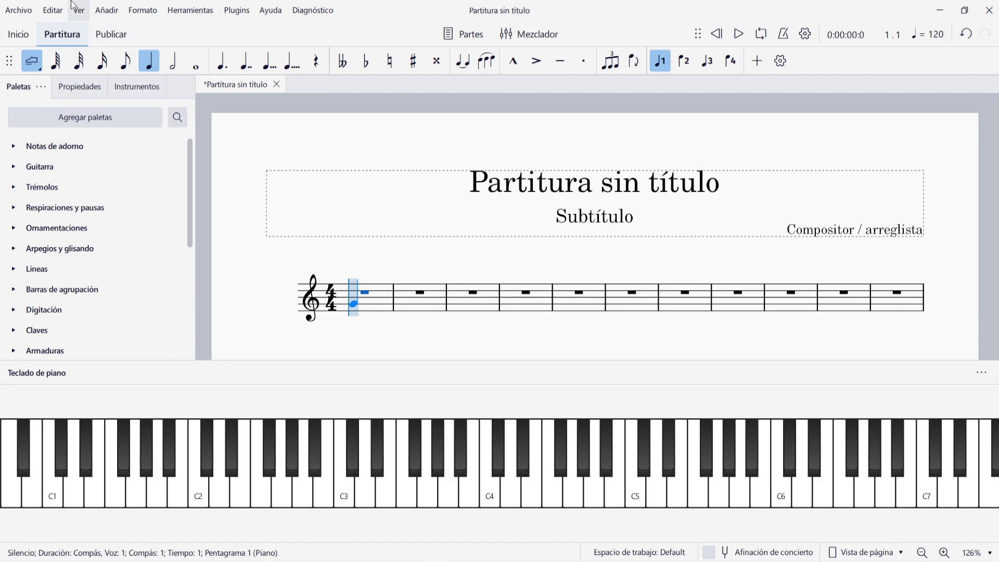
- Find and select the real-time advance action (Avance en tiempo real) in the MIDI mapping preferences
left_click(53, 10)
left_click(85, 297)
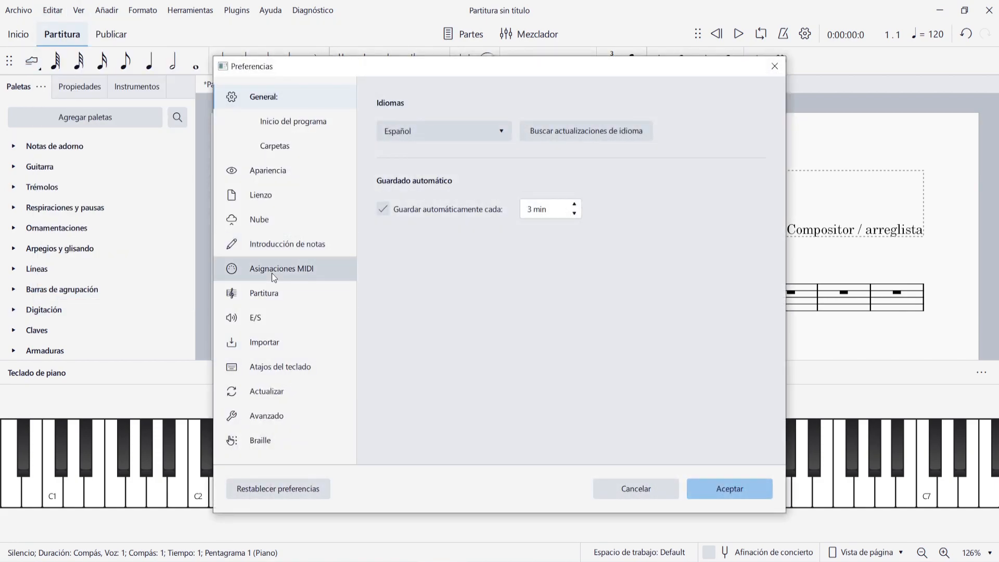
left_click(268, 271)
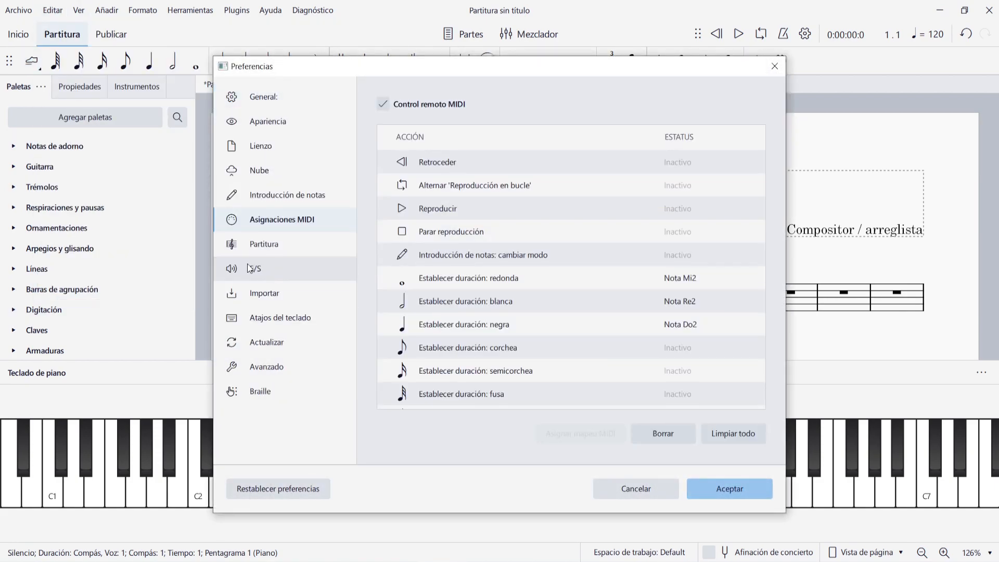
scroll(567, 198, "down", 4)
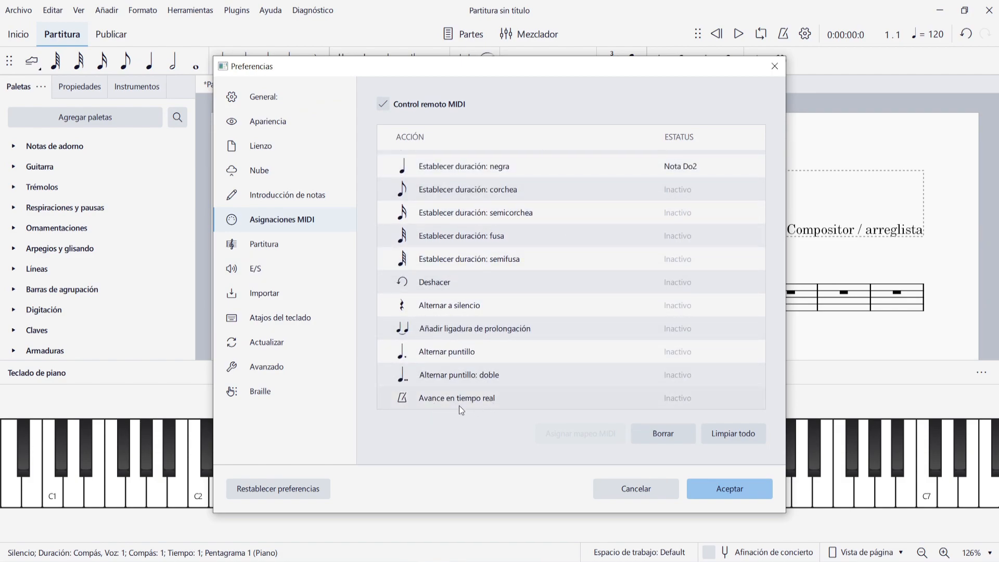
left_click(486, 404)
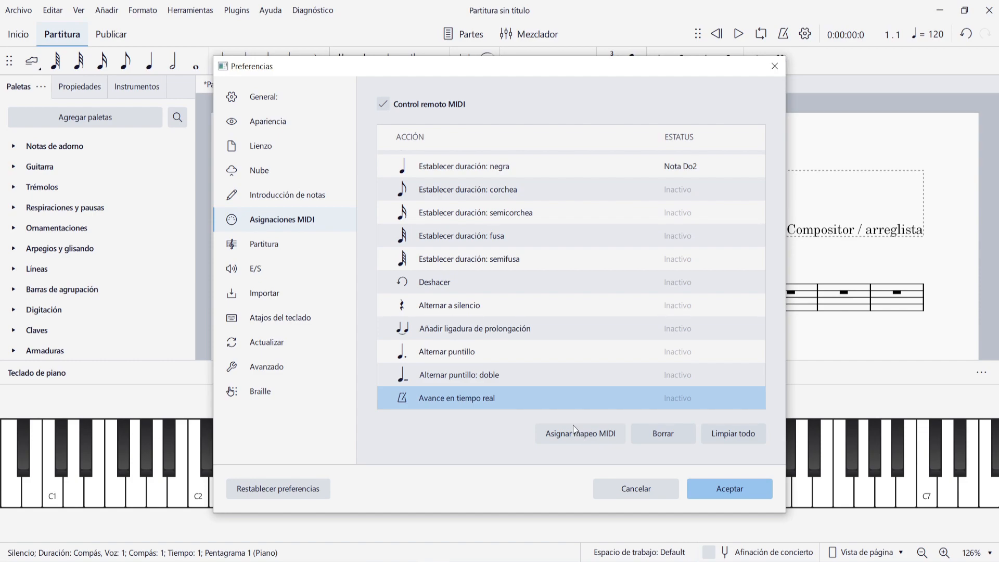
- Search the keyboard shortcut preferences for "avan" to check the real-time advance shortcut, and close the preferences
left_click(272, 323)
left_click(708, 109)
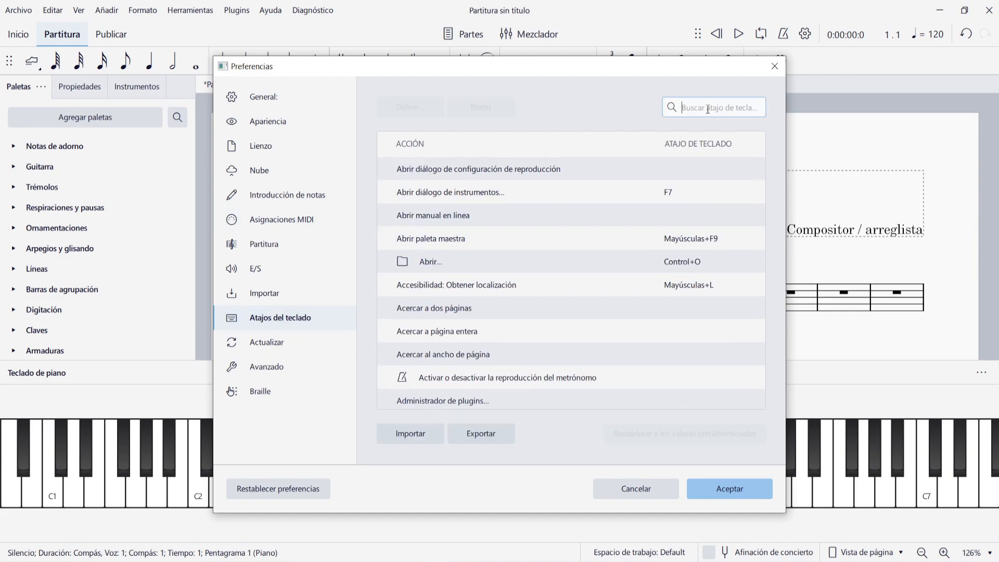
type("avan")
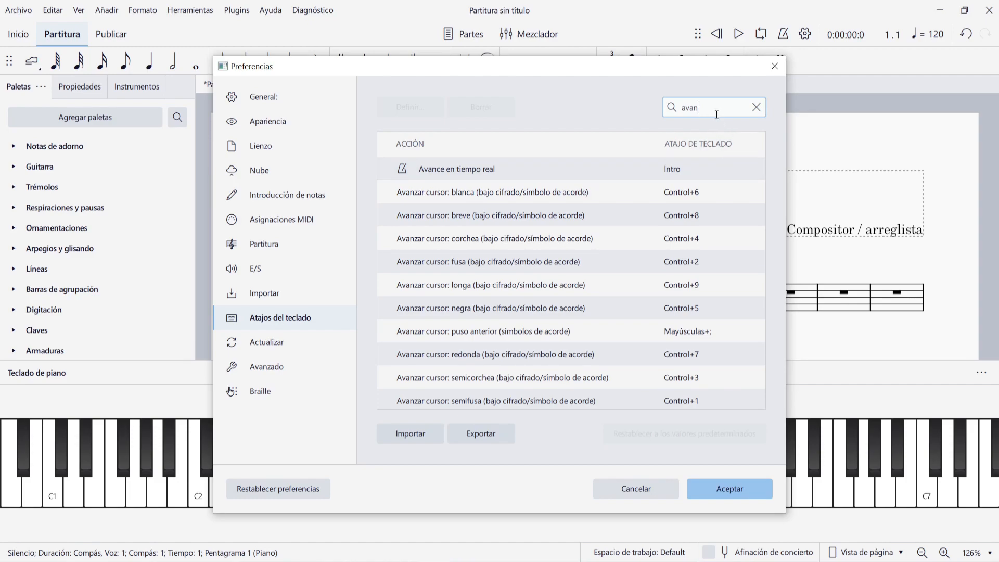
left_click(756, 107)
left_click(776, 69)
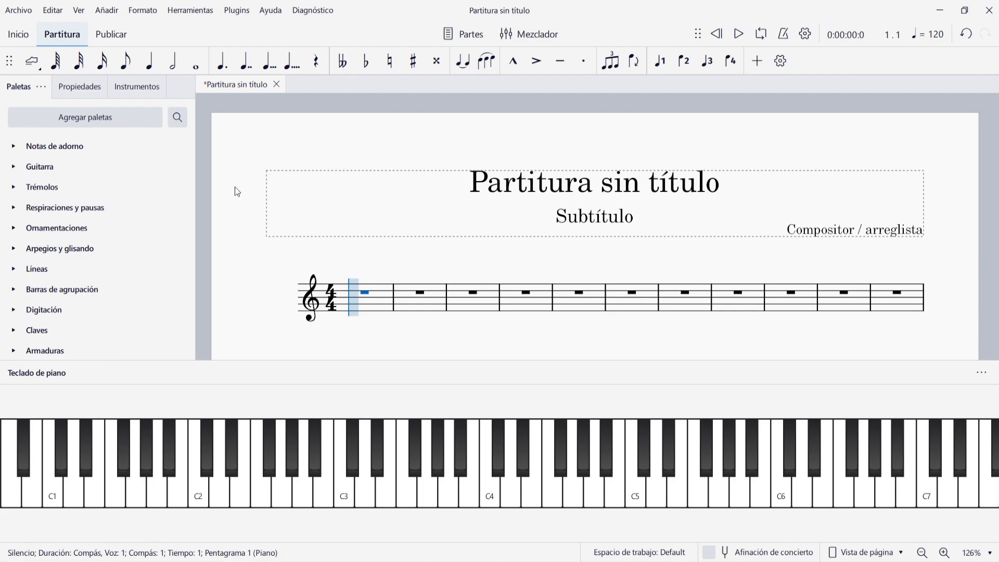
- Set the input duration to a quarter note and hold C4 through all four beats of measure 1, advancing each beat manually
left_click(149, 61)
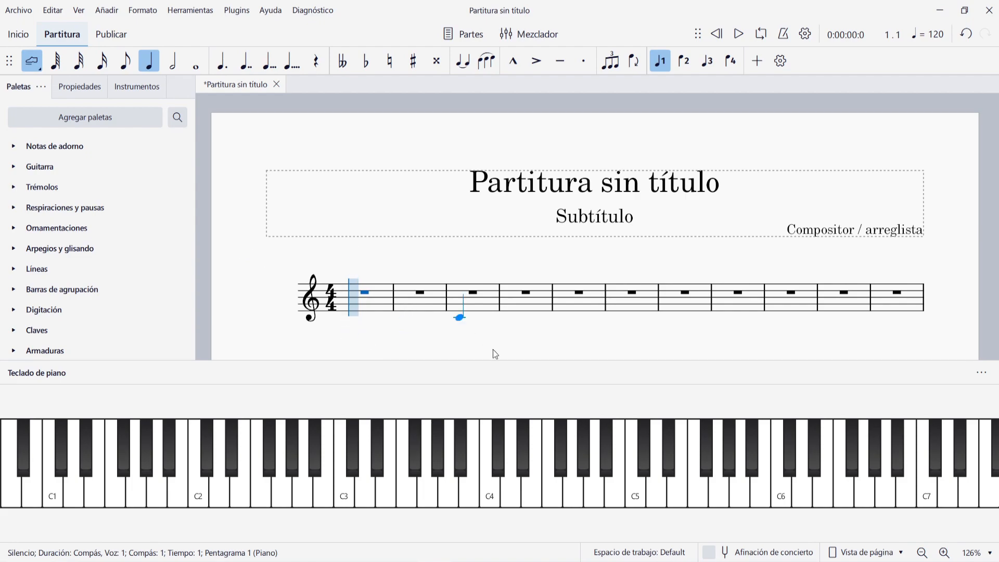
left_click(490, 497)
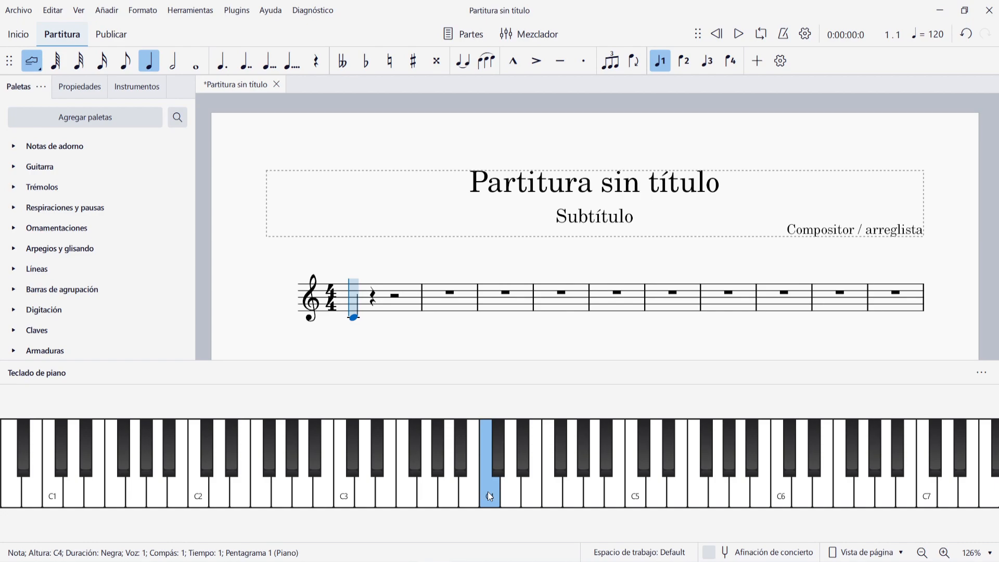
key("plus")
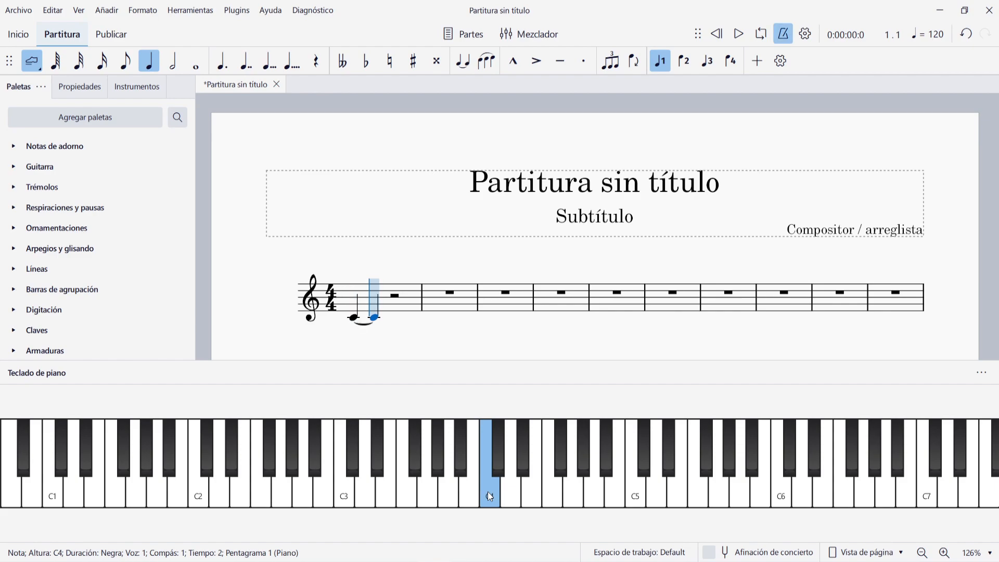
key("plus")
key("plus")
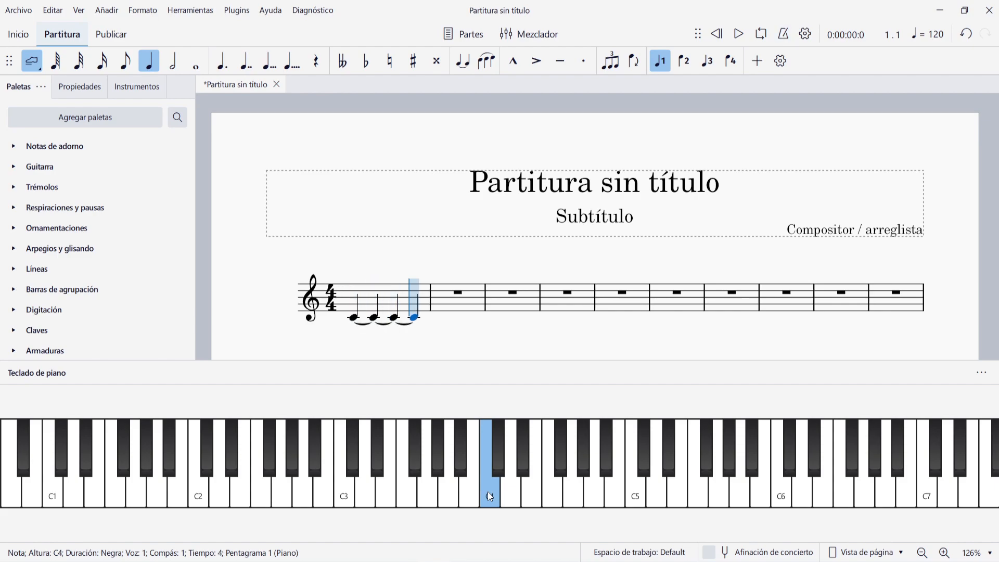
- Extend the held C4 through all of measure 2, advancing beat by beat, and remove its overrun on beat 1 of measure 3
key("plus")
key("plus")
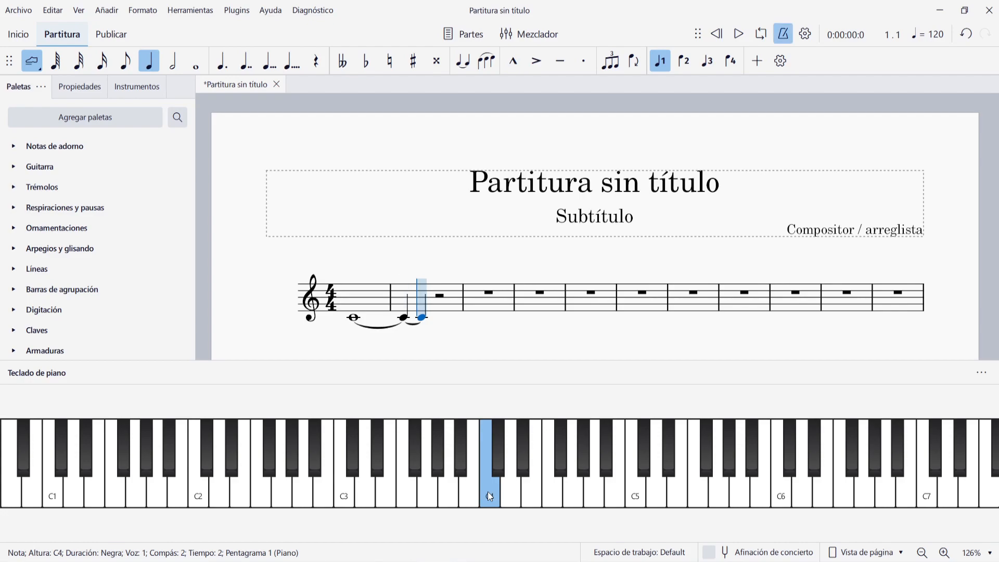
key("plus")
key("plus")
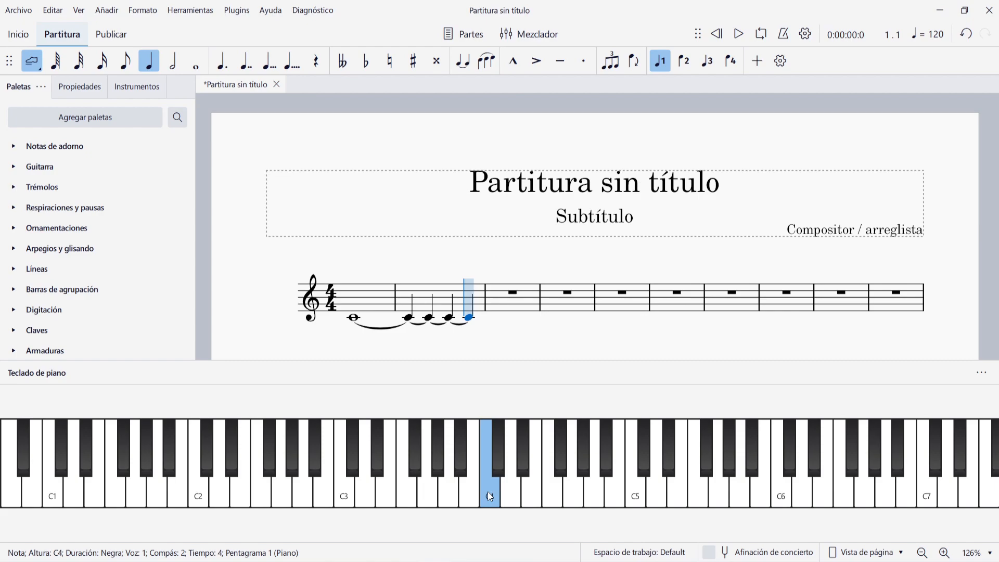
key("plus")
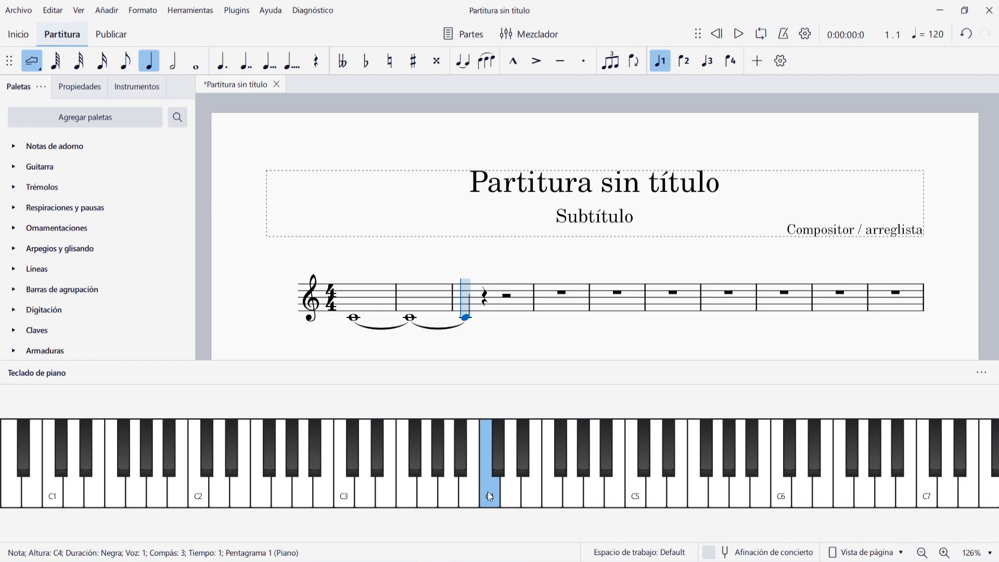
key("Delete")
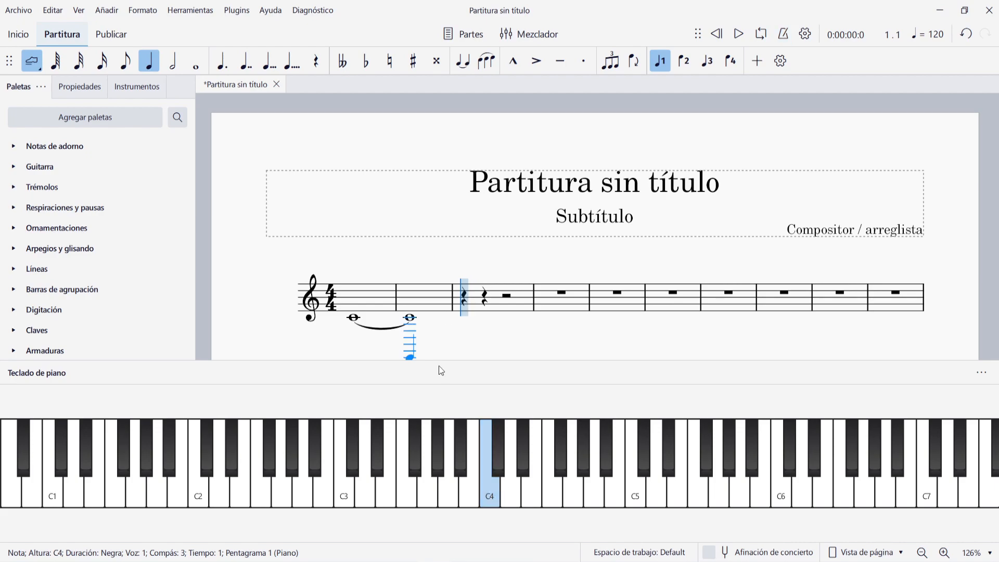
- Hold D4 from beat 1 of measure 3, advancing to beat 3, and release it so it covers only the first two beats
left_click(512, 500)
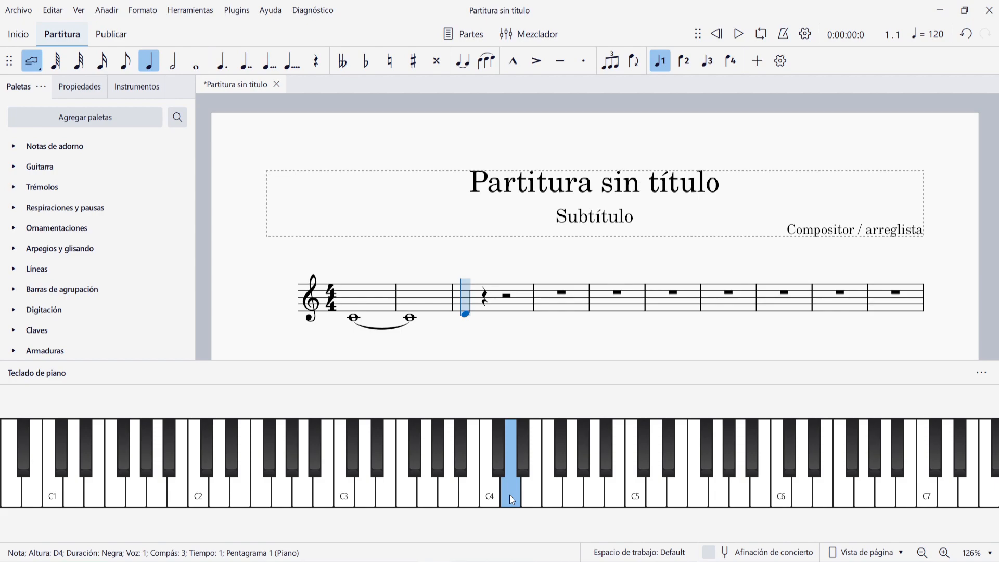
left_click(510, 495)
left_click(510, 495)
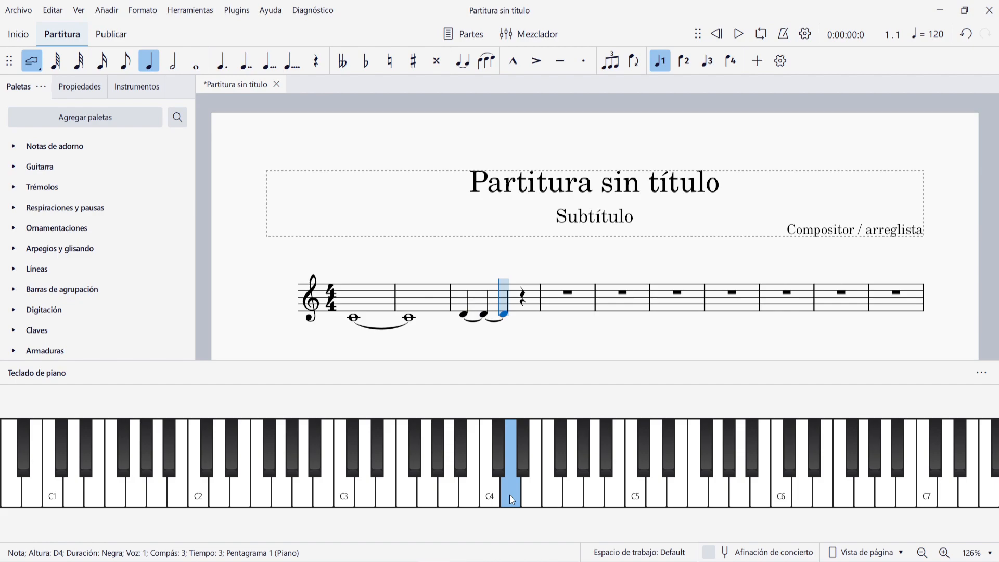
key("ctrl+z")
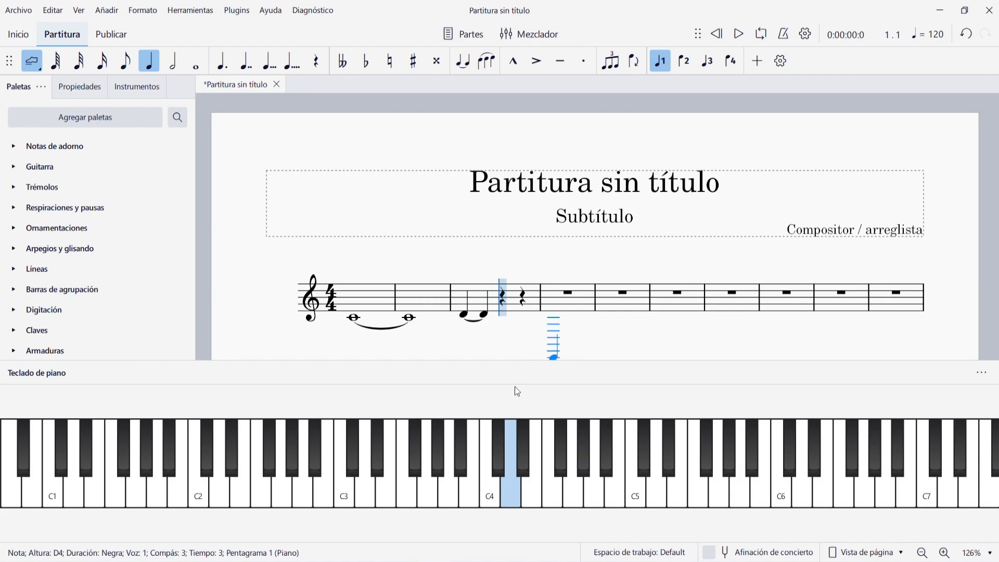
- Hold E4 on beats 3 and 4 of measure 3, advancing the beat manually
left_click(532, 501)
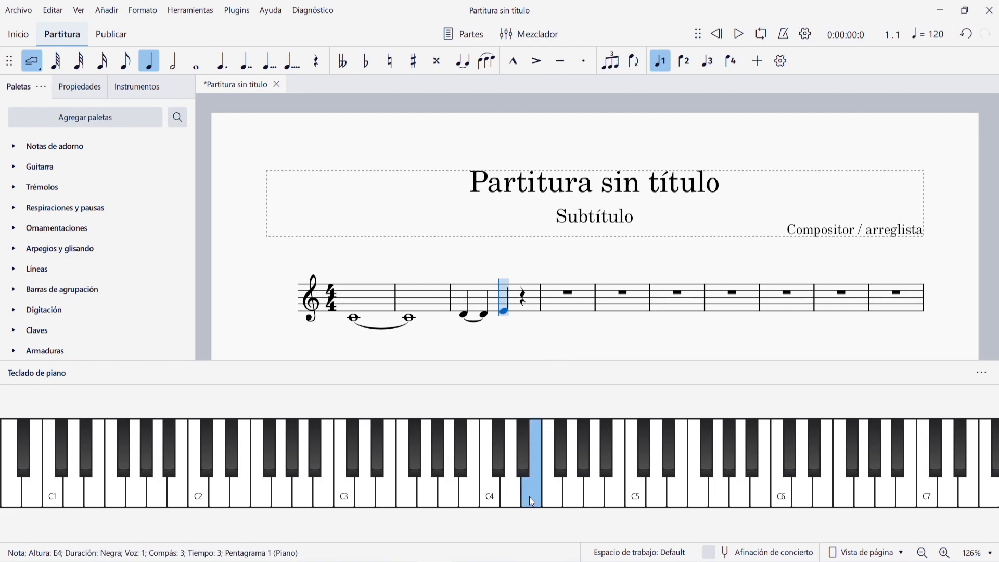
key("Return")
key("Return")
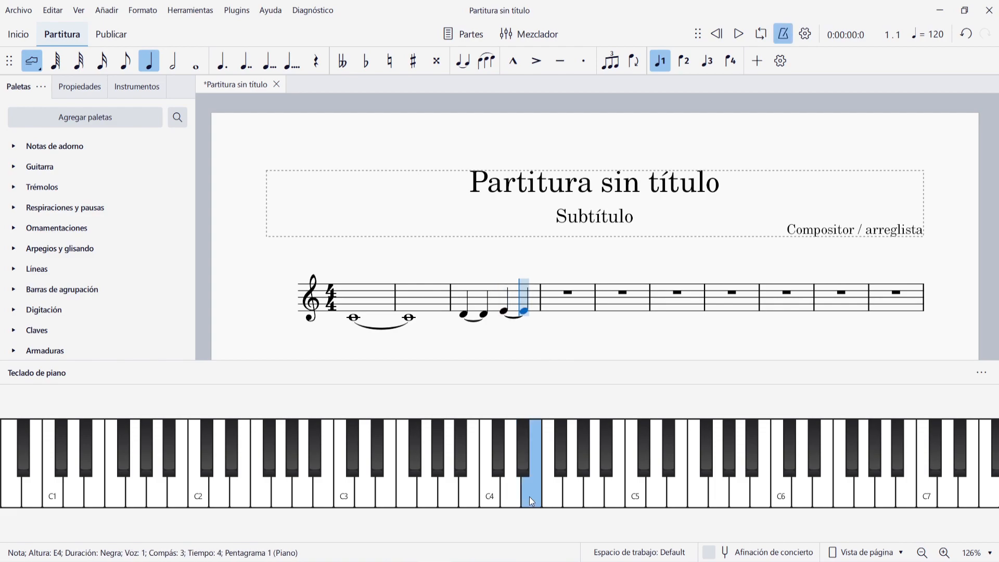